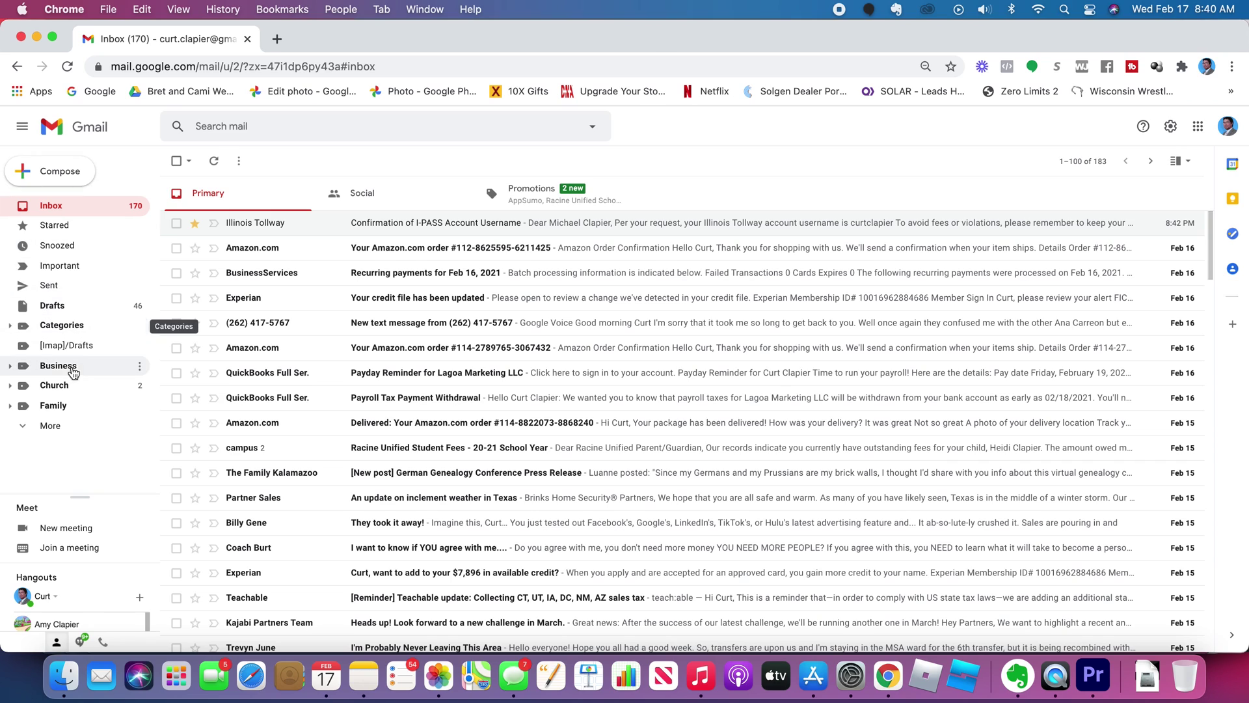
Expand the sidebar folders, open Spam, and scroll through its 590 junk messages.
left_click(46, 426)
scroll(74, 401, "down", 2)
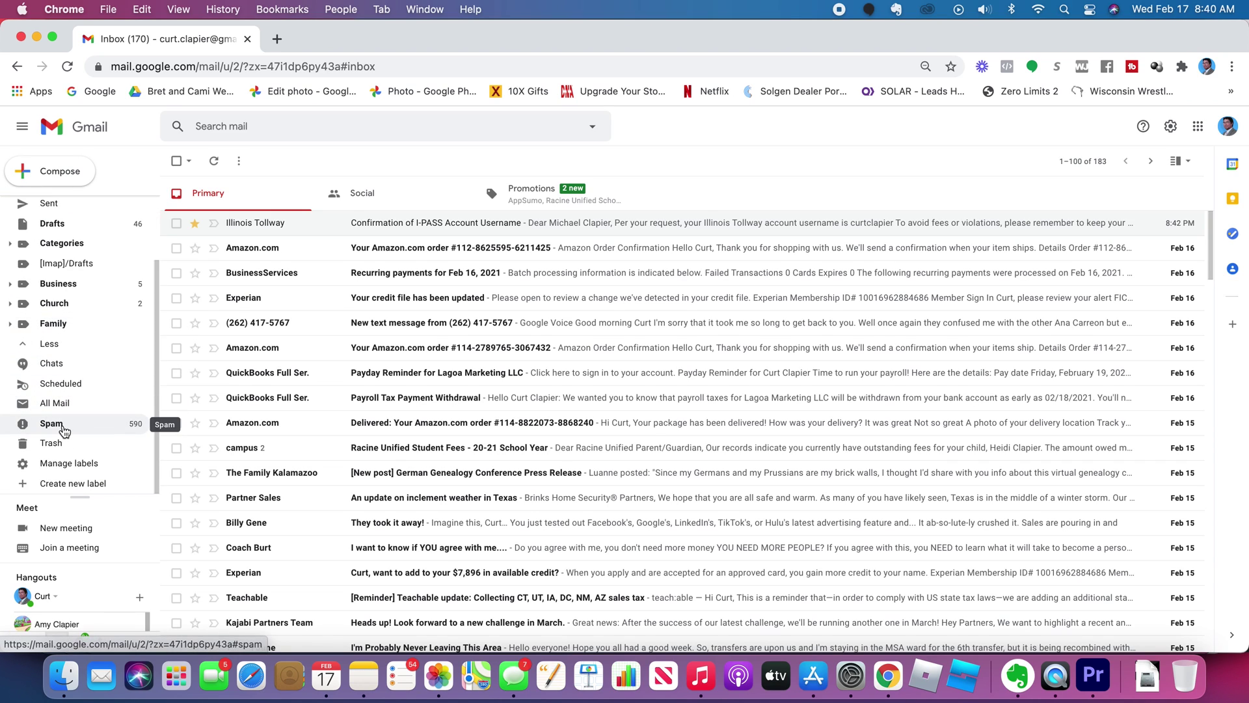
left_click(131, 424)
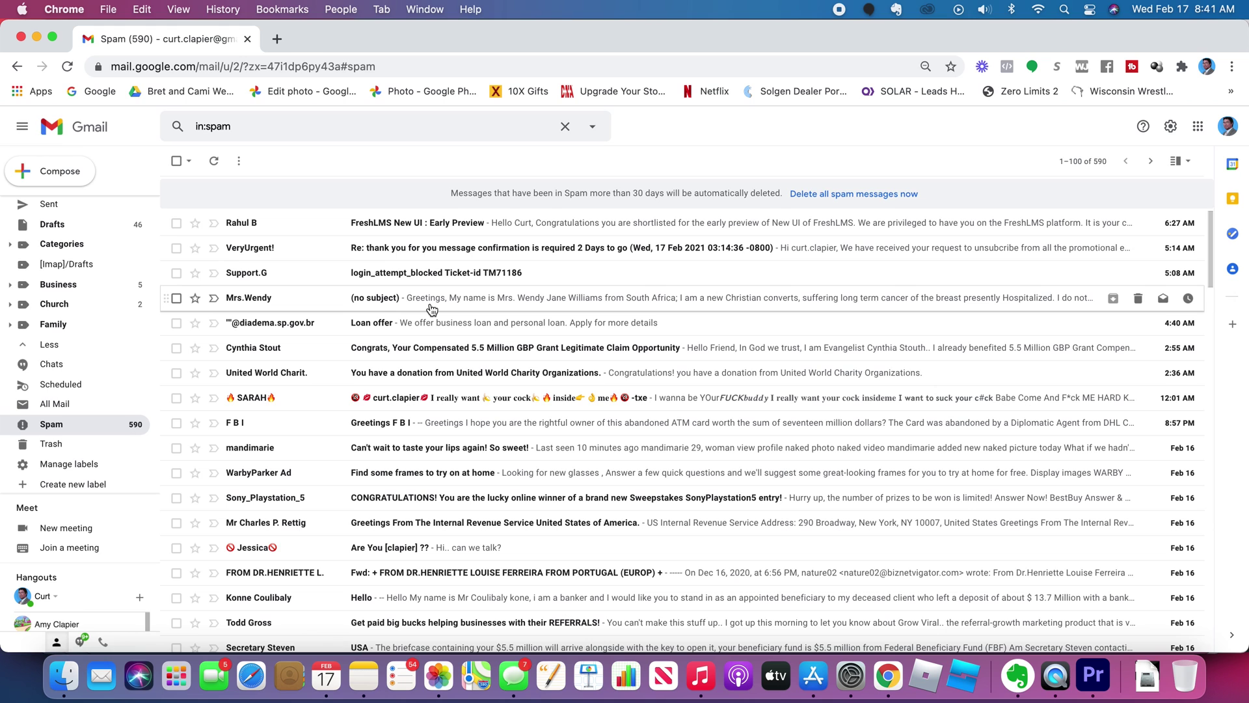
scroll(515, 548, "down", 1)
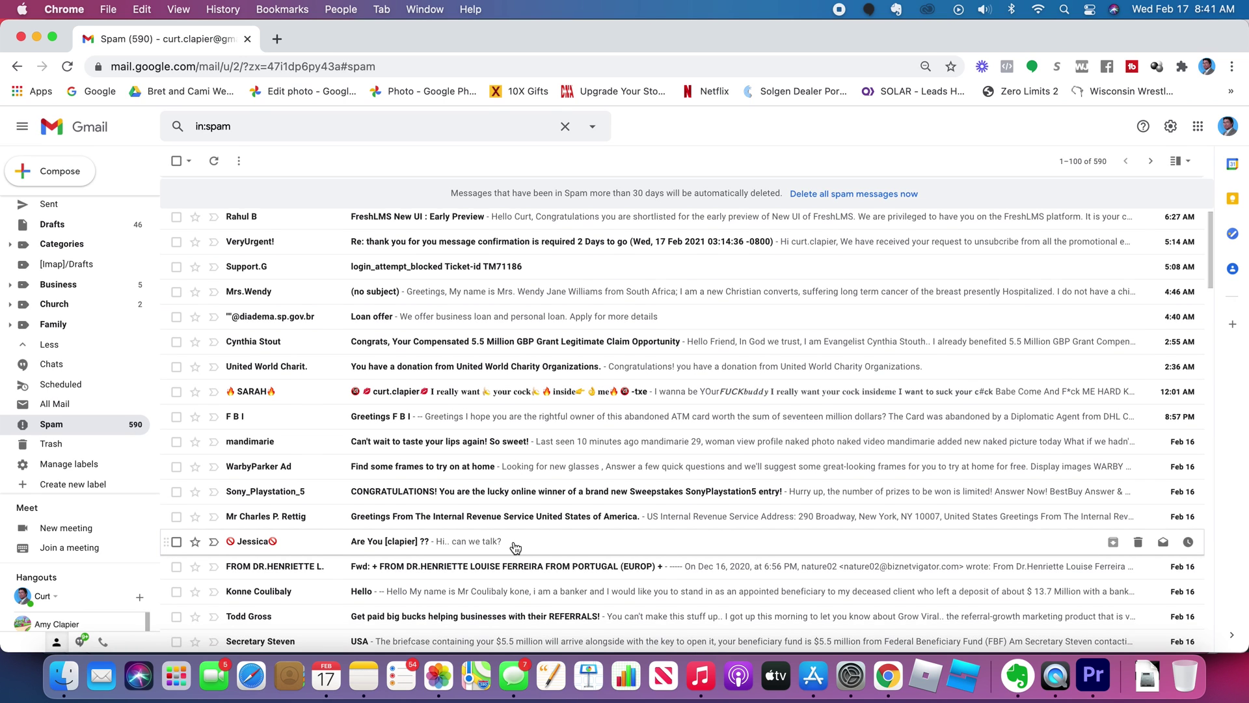
scroll(515, 548, "down", 5)
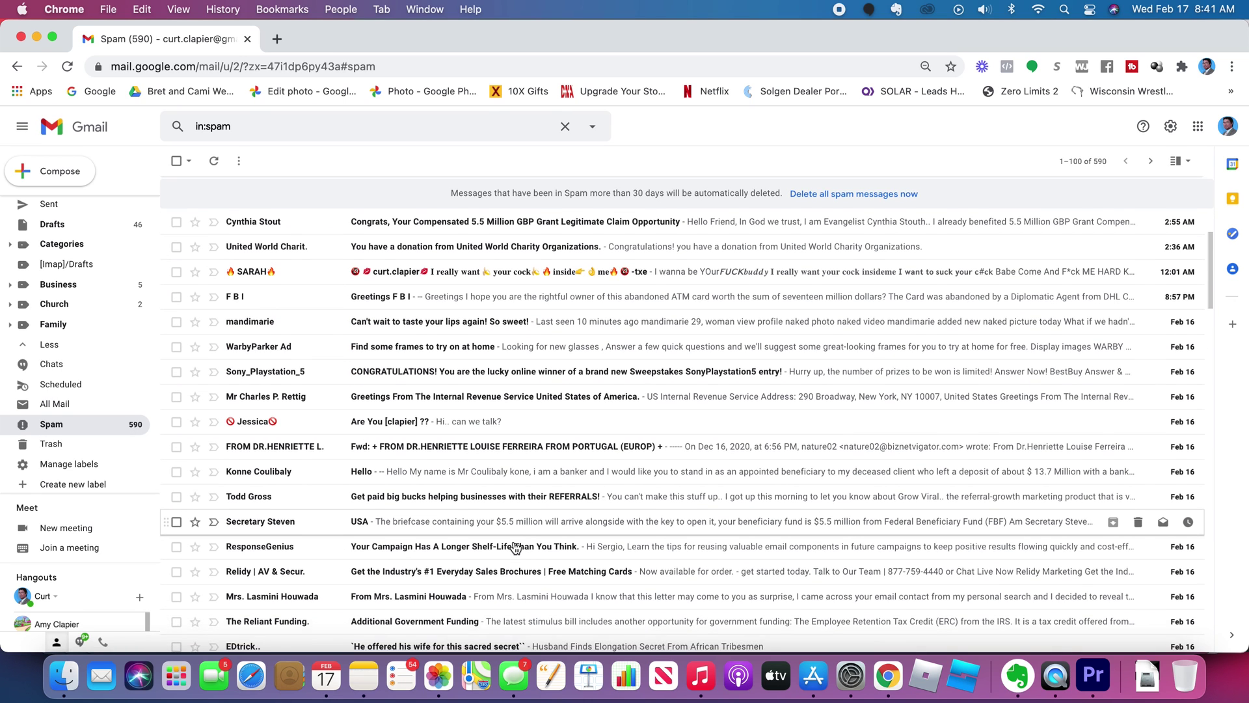
scroll(515, 548, "down", 2)
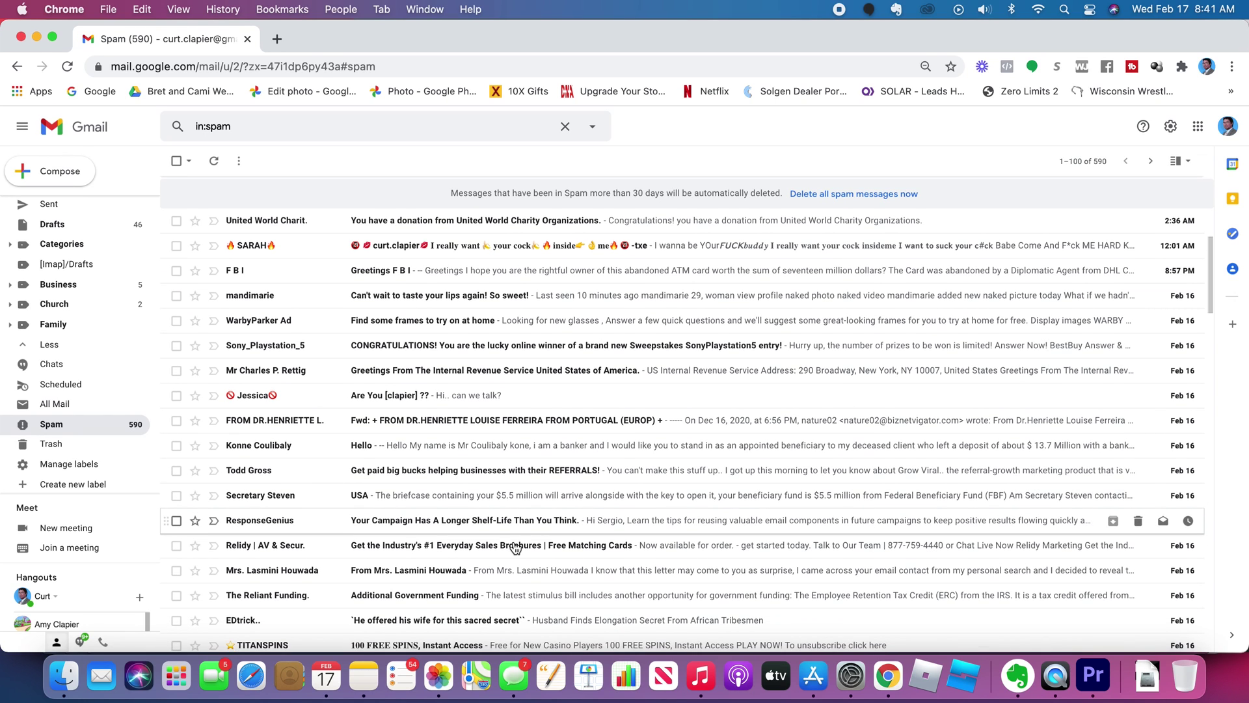
scroll(515, 548, "down", 2)
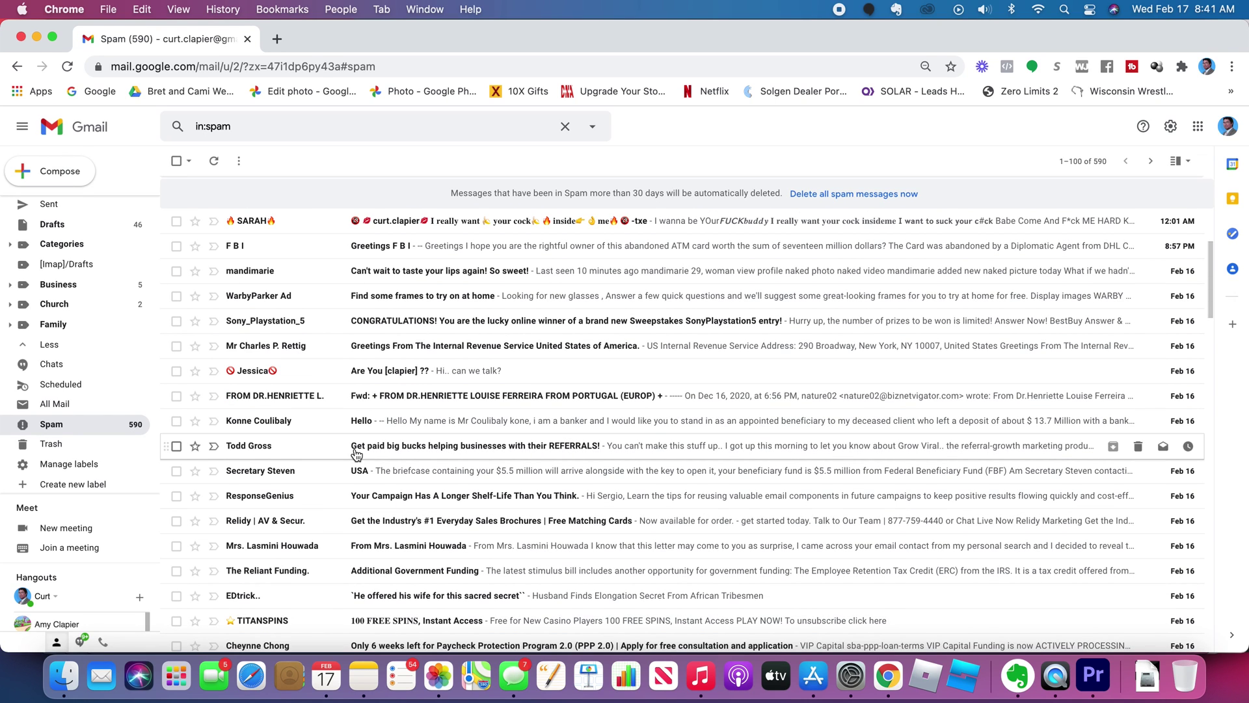
scroll(356, 454, "up", 1)
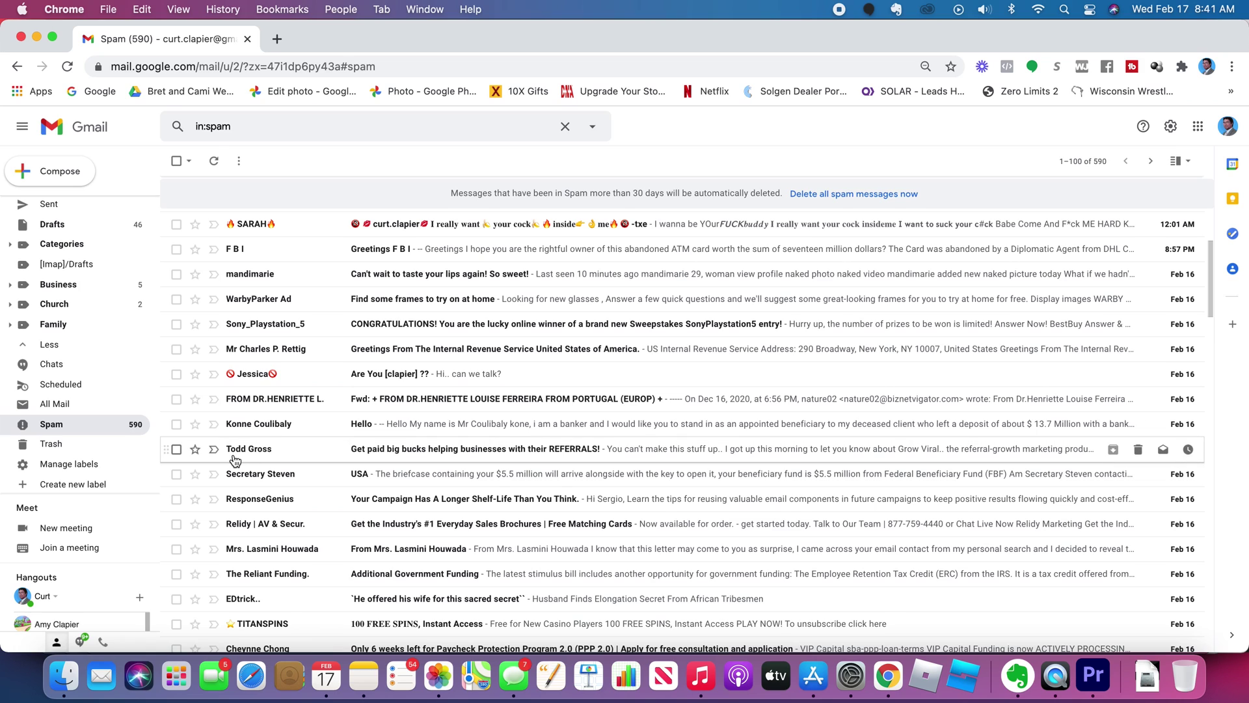
Report the 'Get paid big bucks helping businesses with their REFERRALS!' email as not spam.
left_click(263, 449)
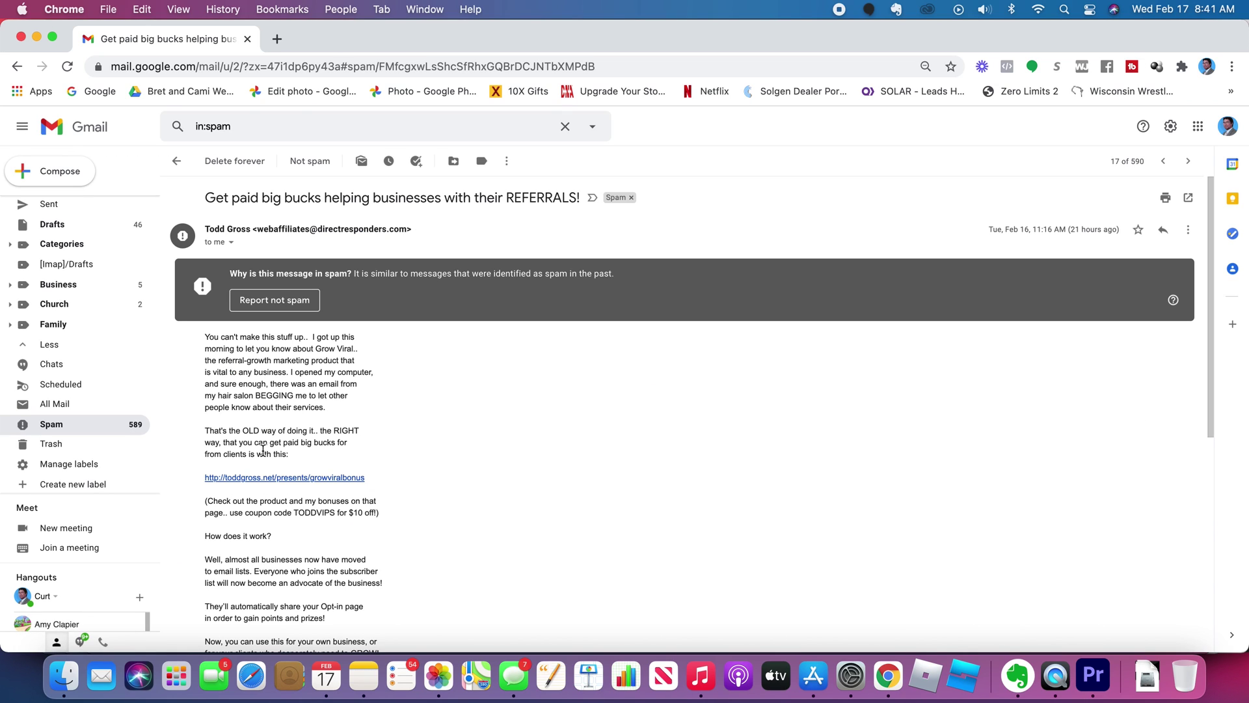
left_click(52, 424)
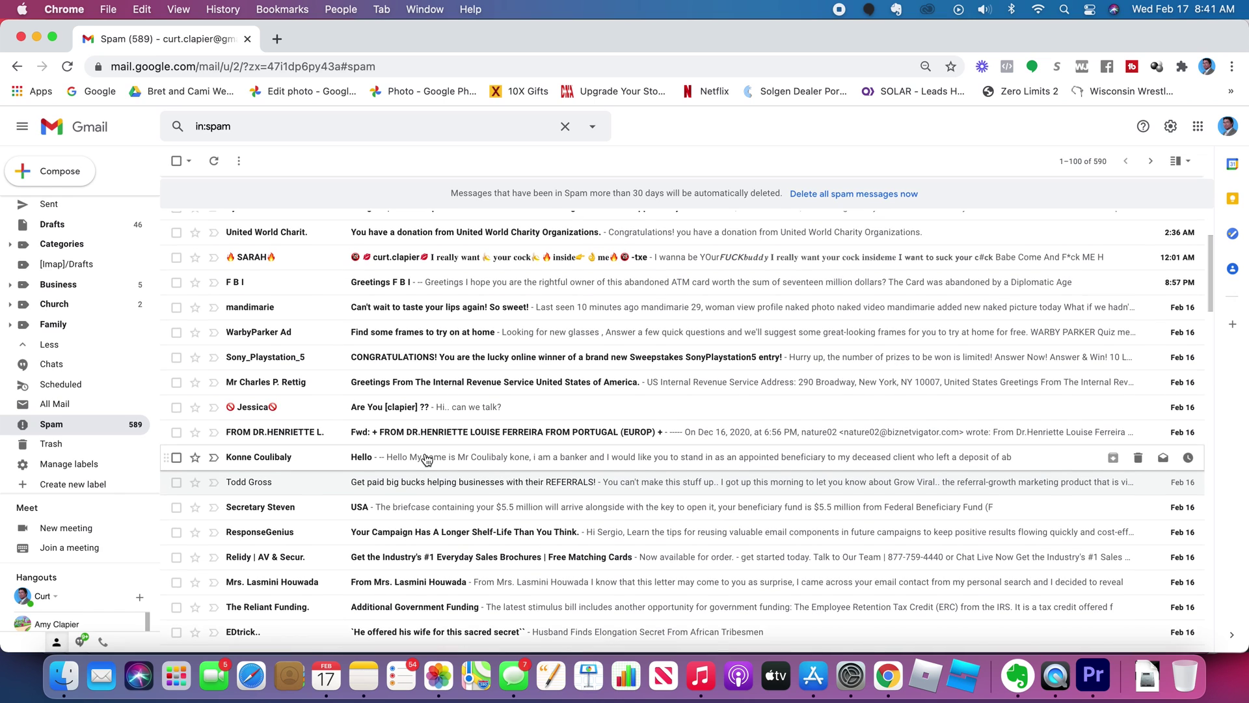
scroll(426, 459, "down", 3)
scroll(426, 459, "up", 1)
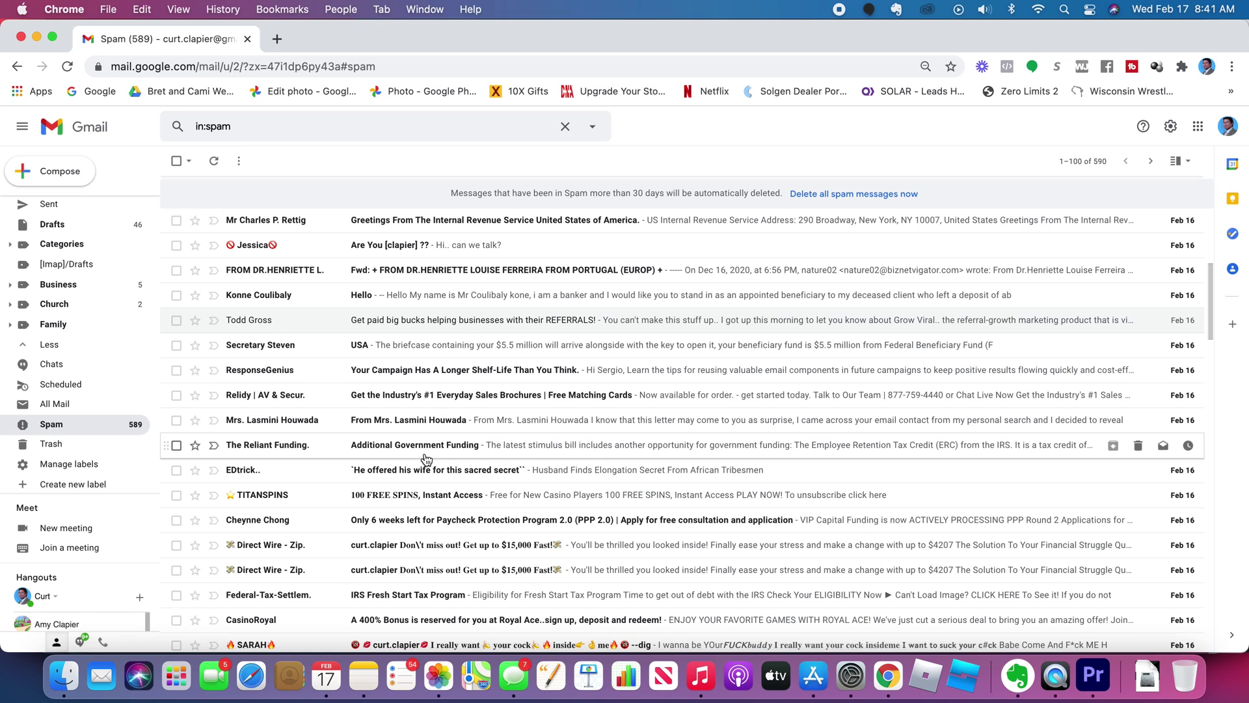
scroll(427, 459, "up", 1)
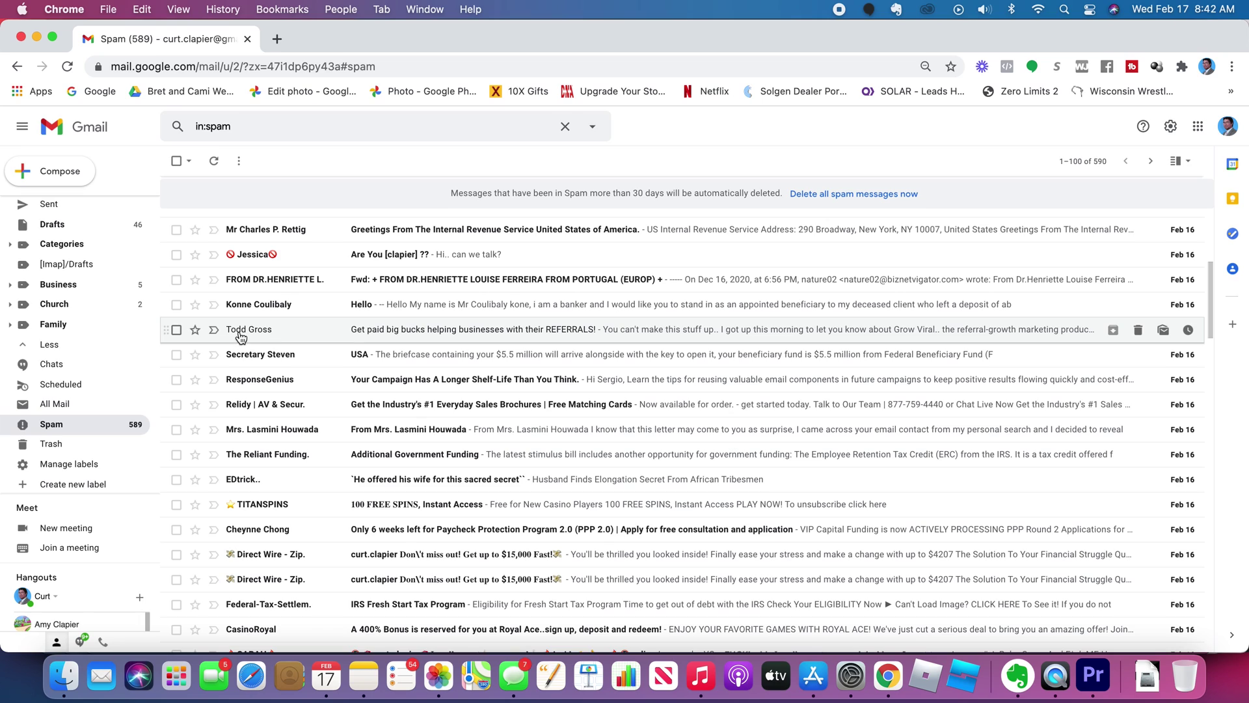
mouse_move(241, 337)
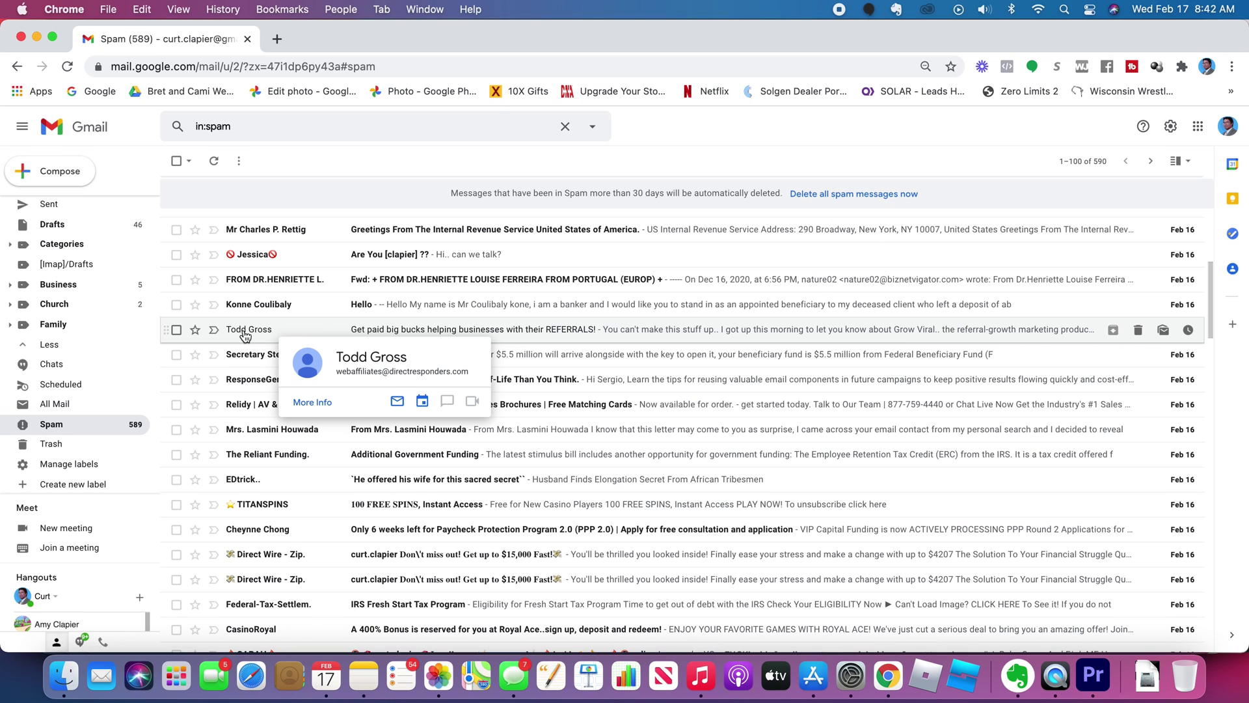
left_click(244, 332)
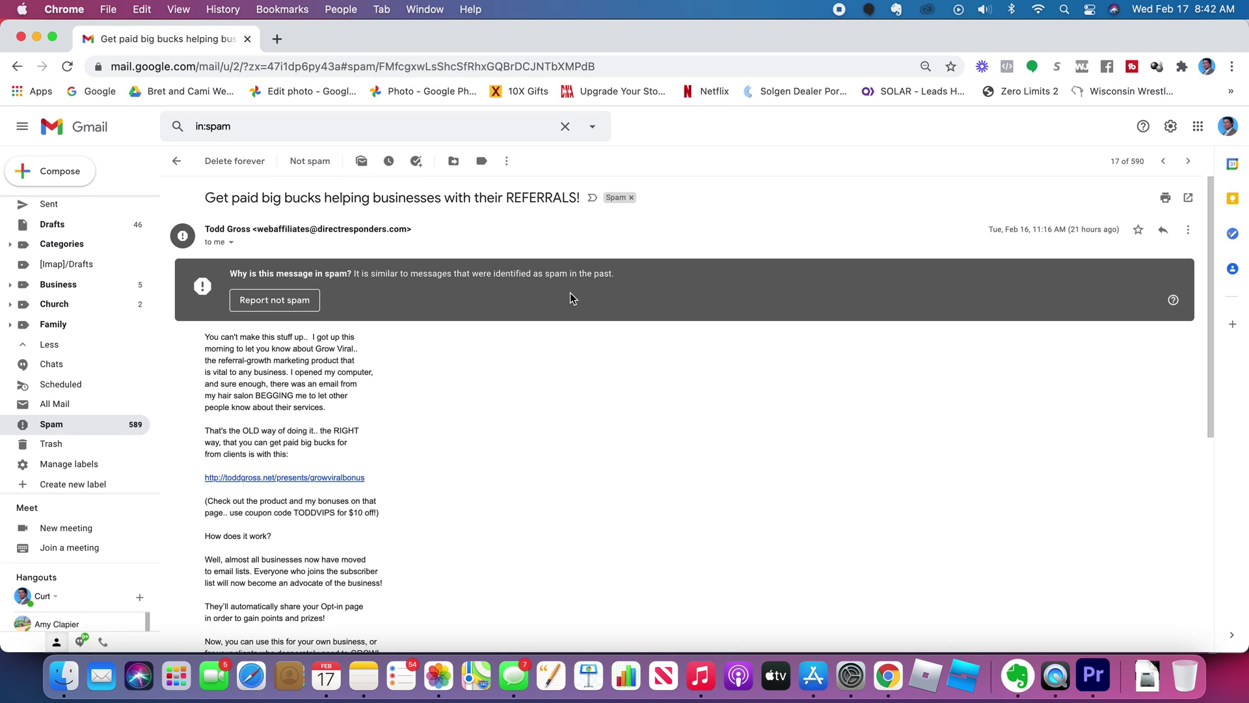
left_click(304, 306)
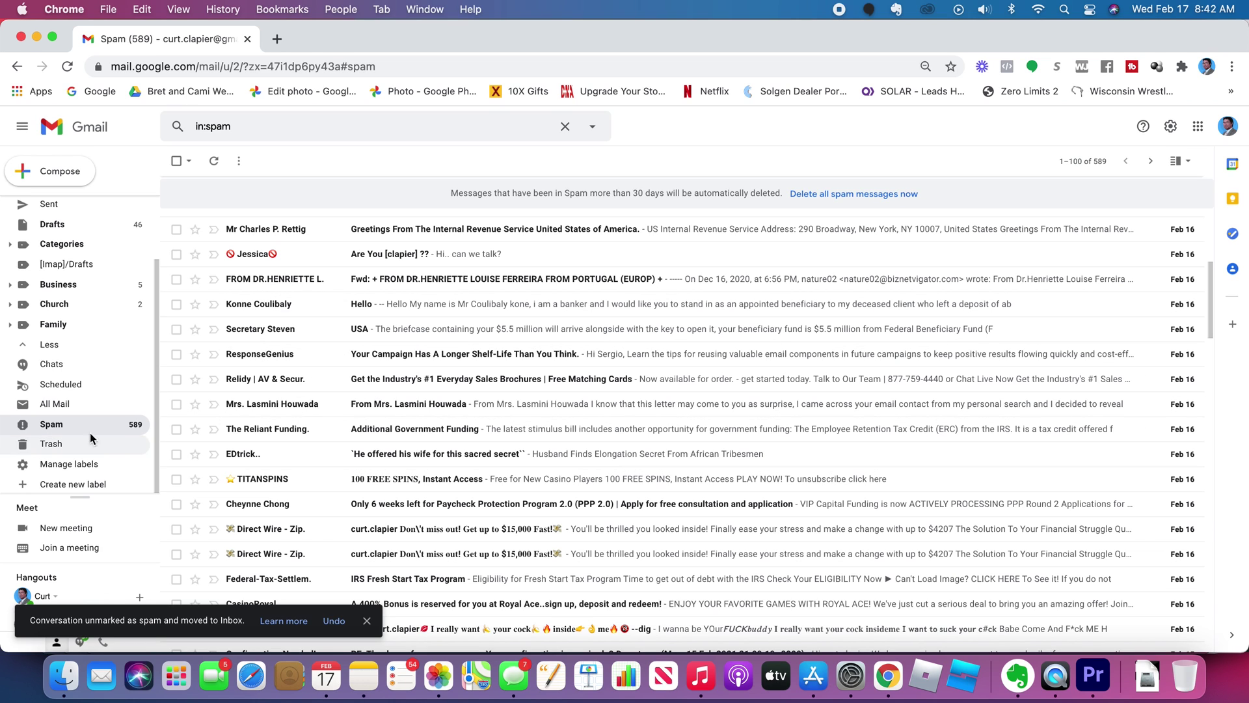
scroll(84, 248, "up", 3)
Back in Spam, select the 'FreshLMS New UI : Early Preview' email and mark it not spam.
left_click(96, 207)
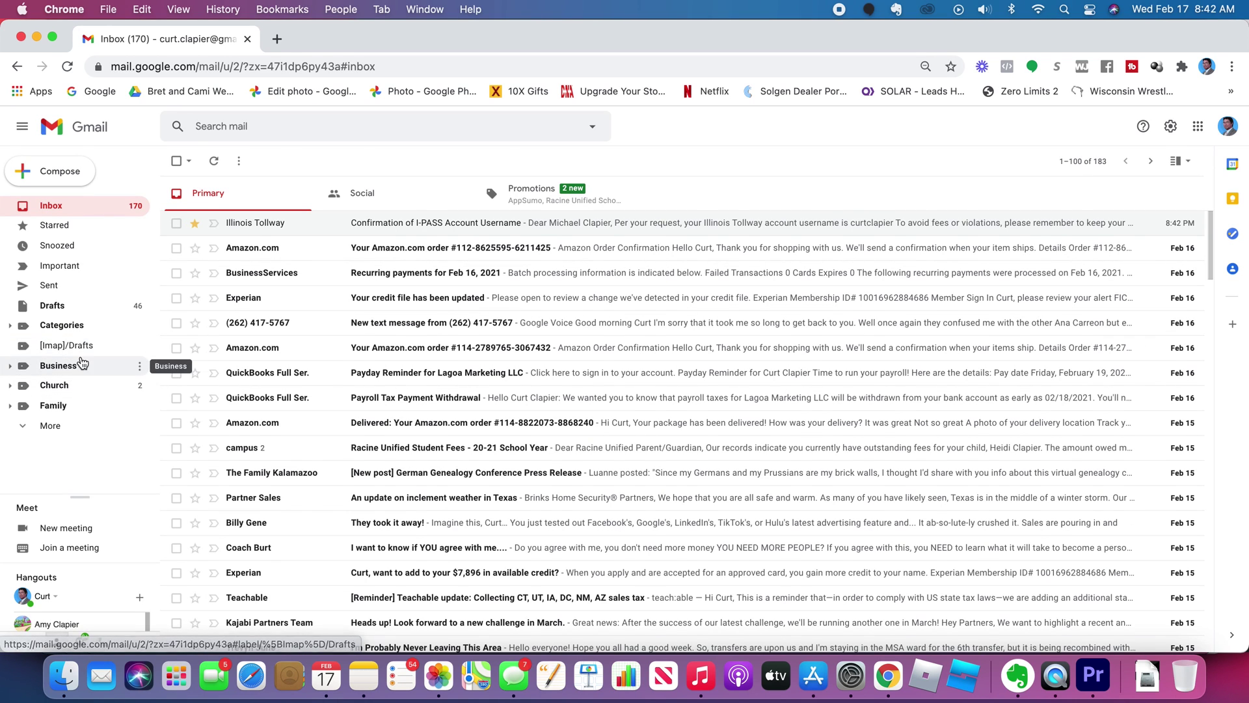
key("super+bracketleft")
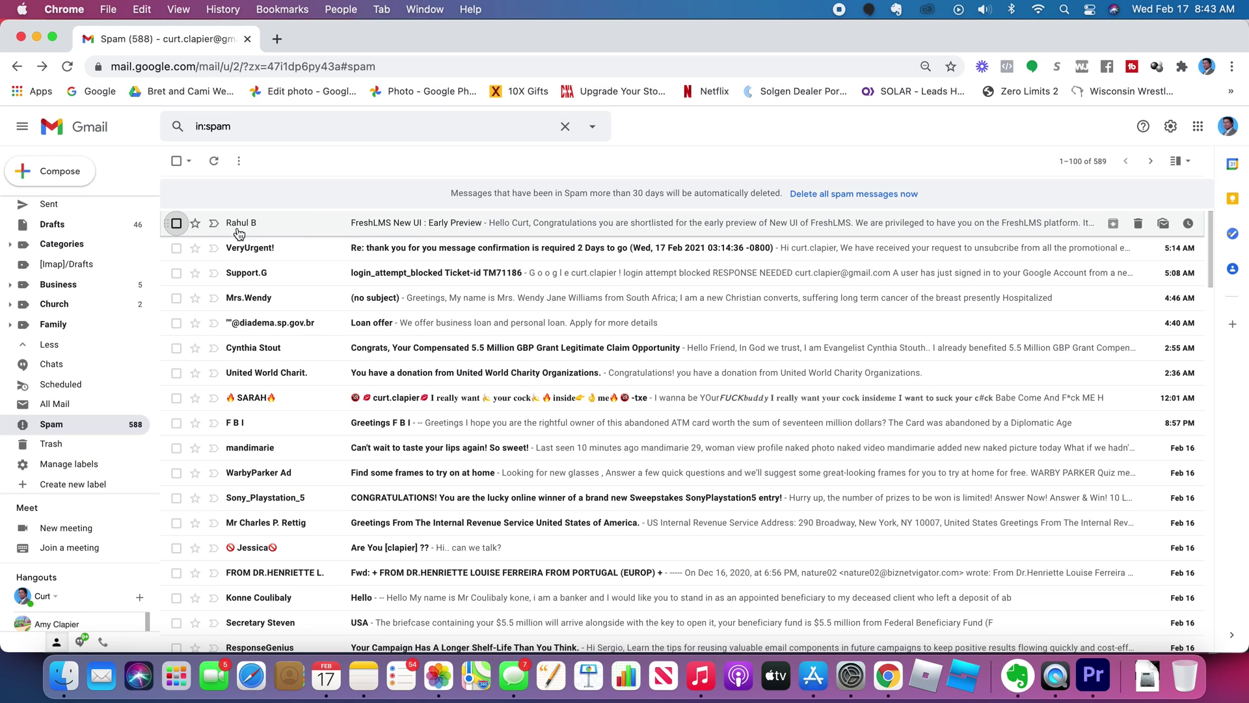
left_click(176, 223)
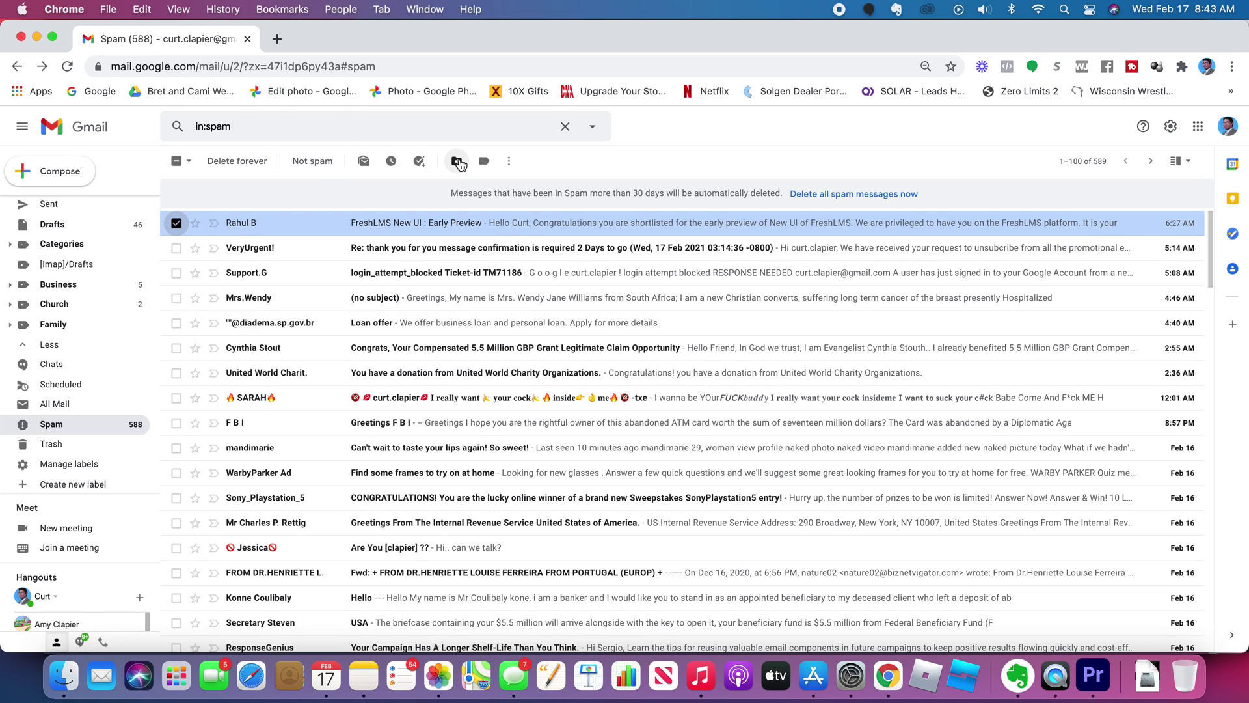
left_click(456, 161)
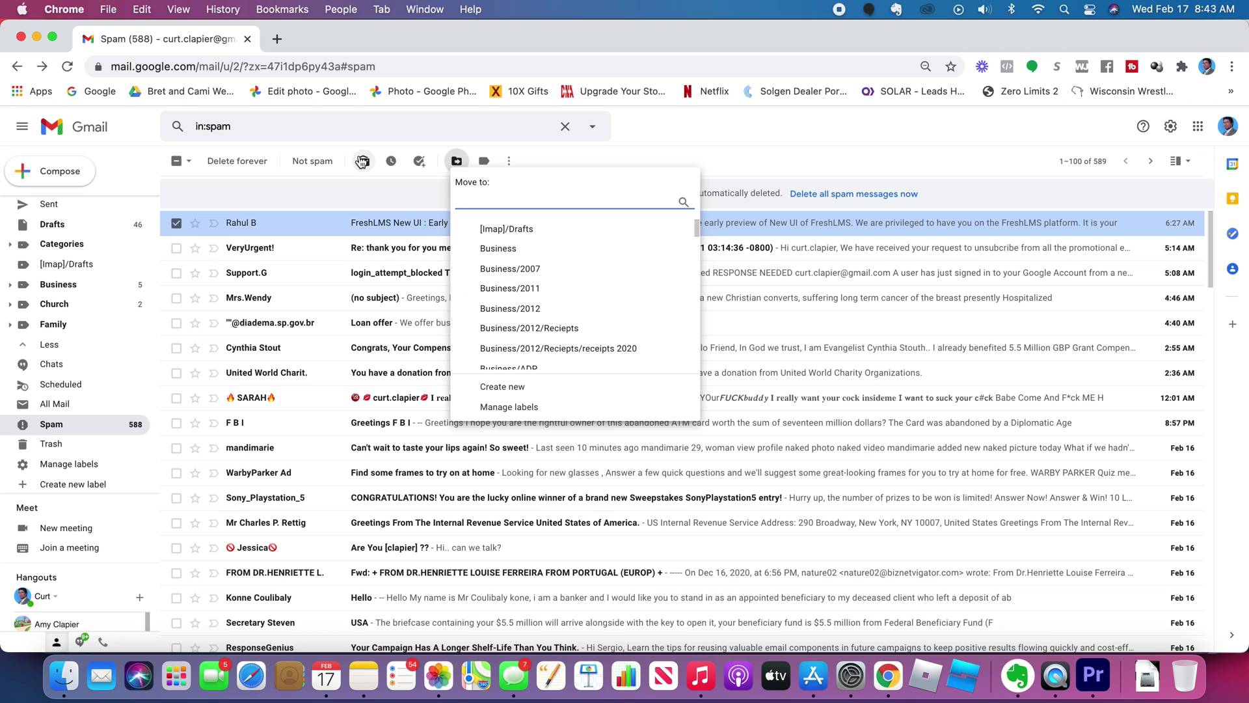
left_click(377, 193)
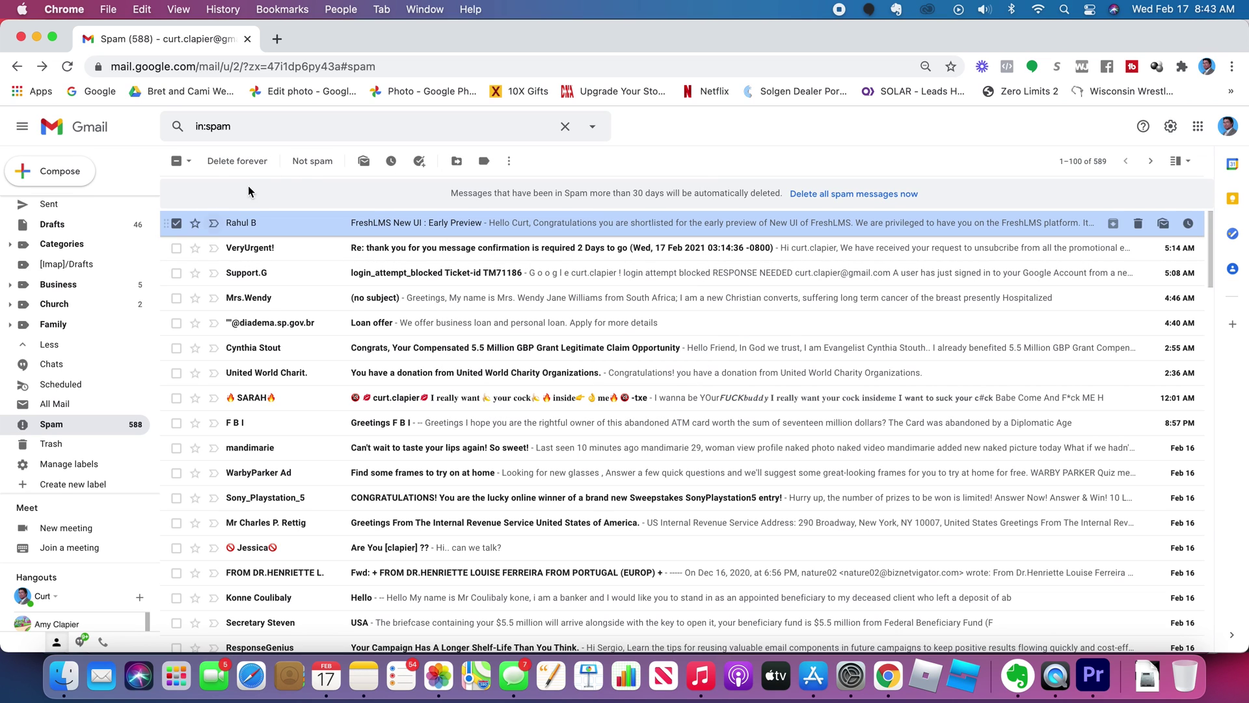
left_click(310, 169)
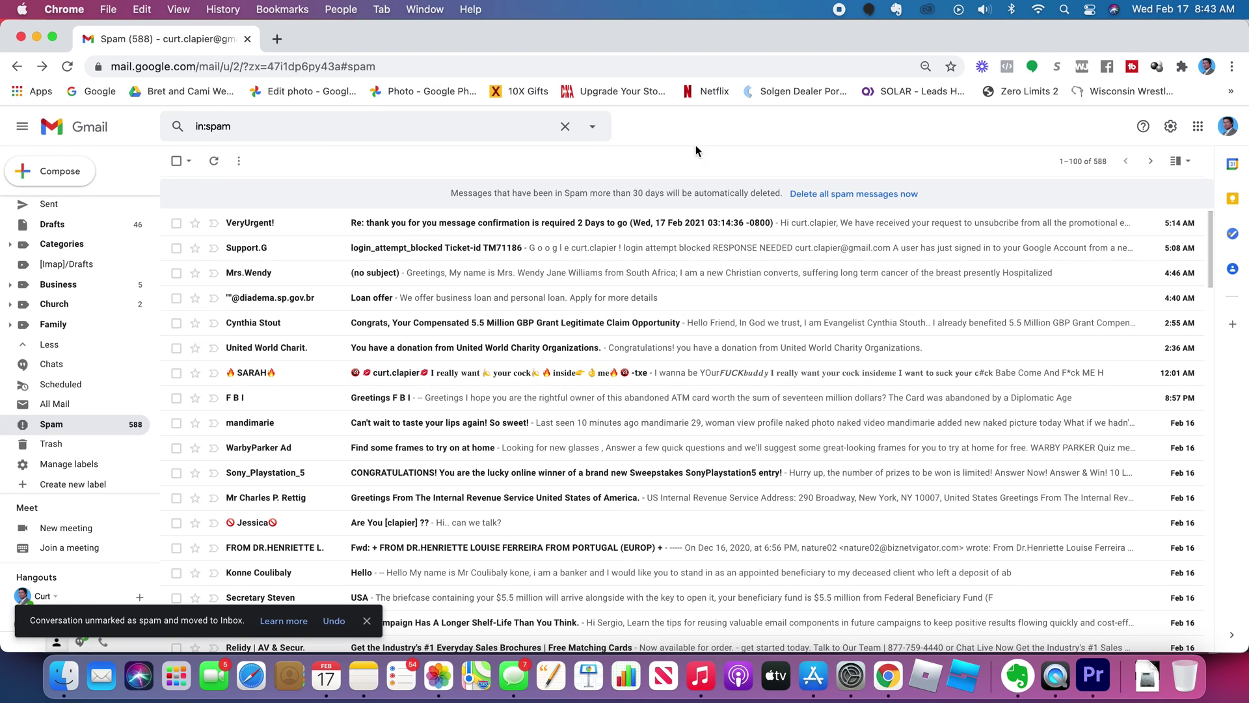
Delete all 588 spam conversations permanently, confirming the prompt, then return to the inbox.
left_click(854, 194)
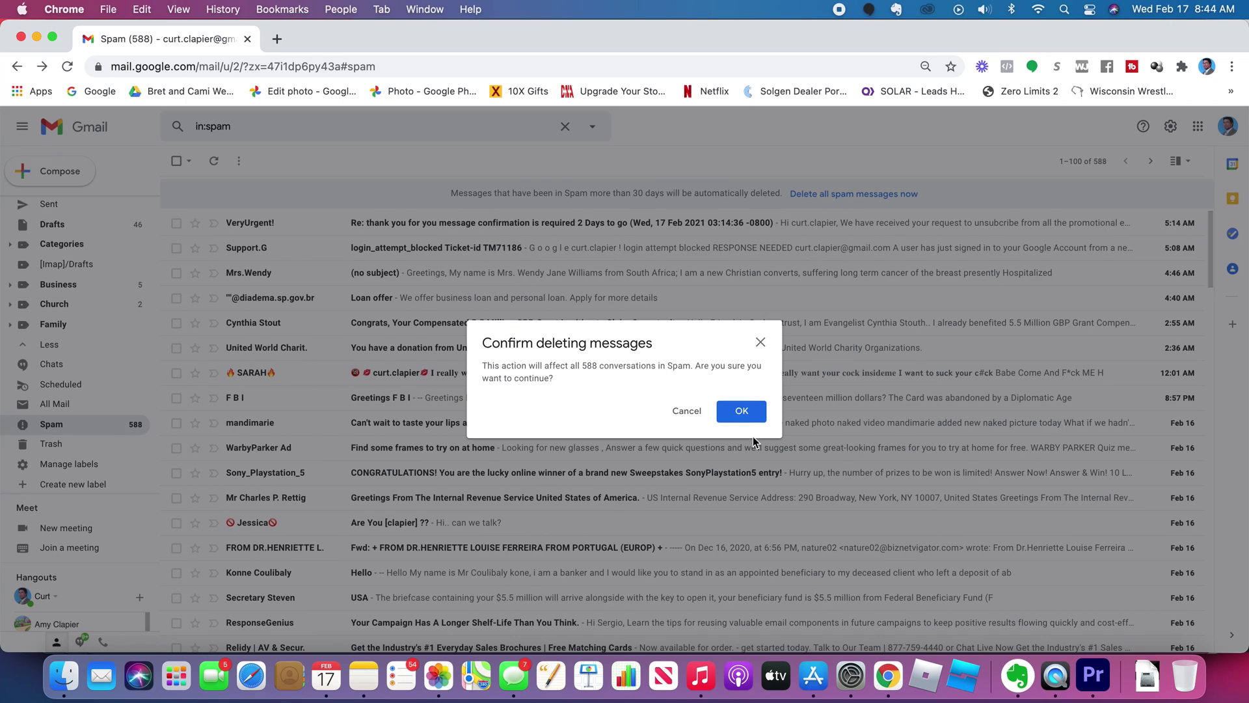
left_click(742, 412)
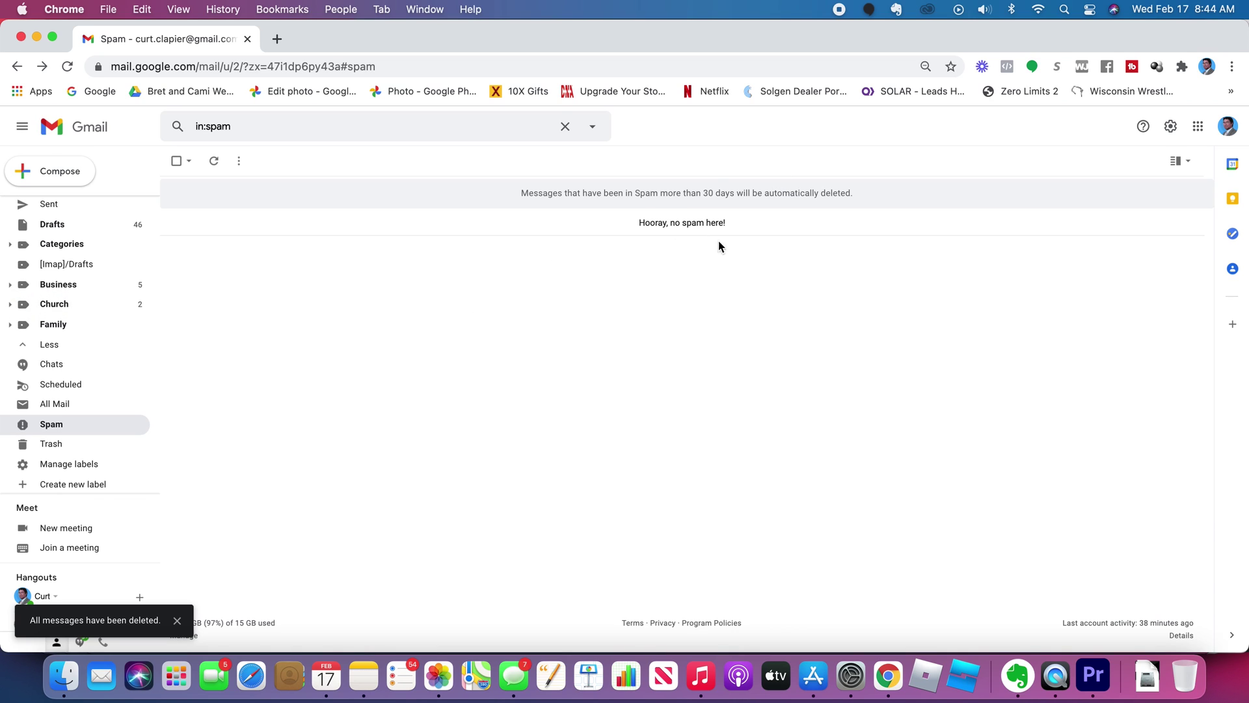
scroll(92, 315, "up", 3)
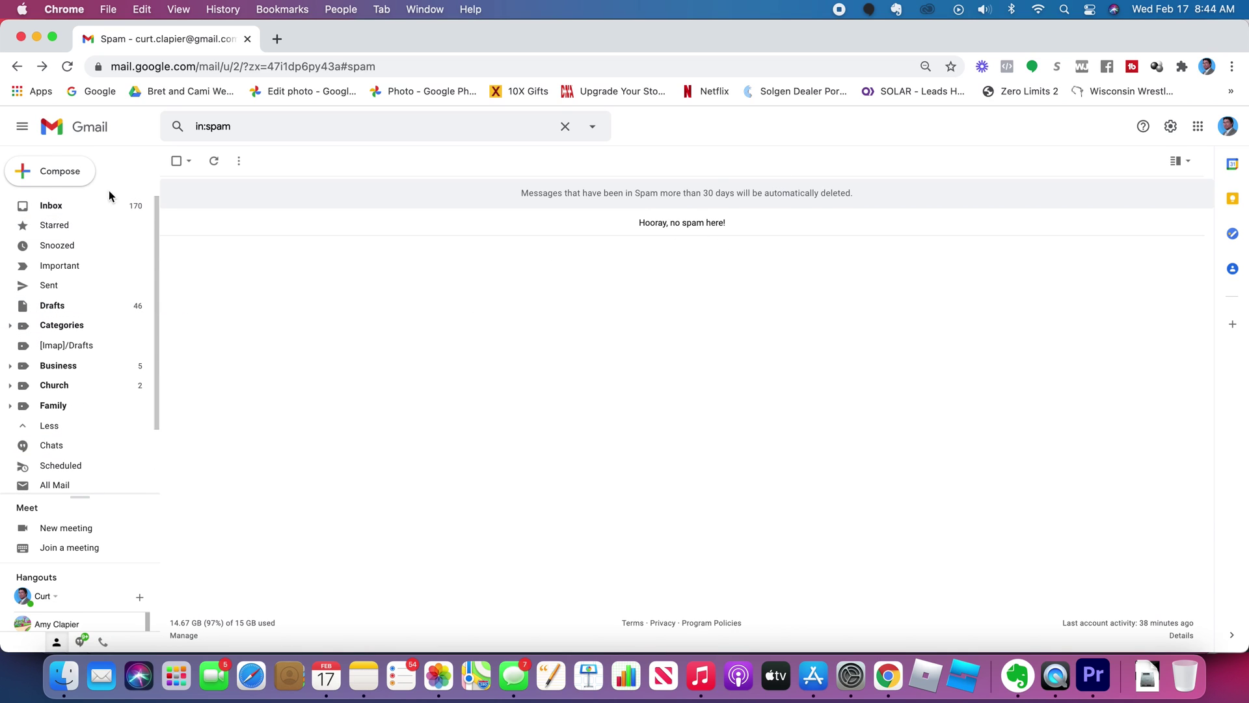
left_click(107, 208)
In the Social tab, move the February 1 Nextdoor Digest email out of Social.
left_click(362, 192)
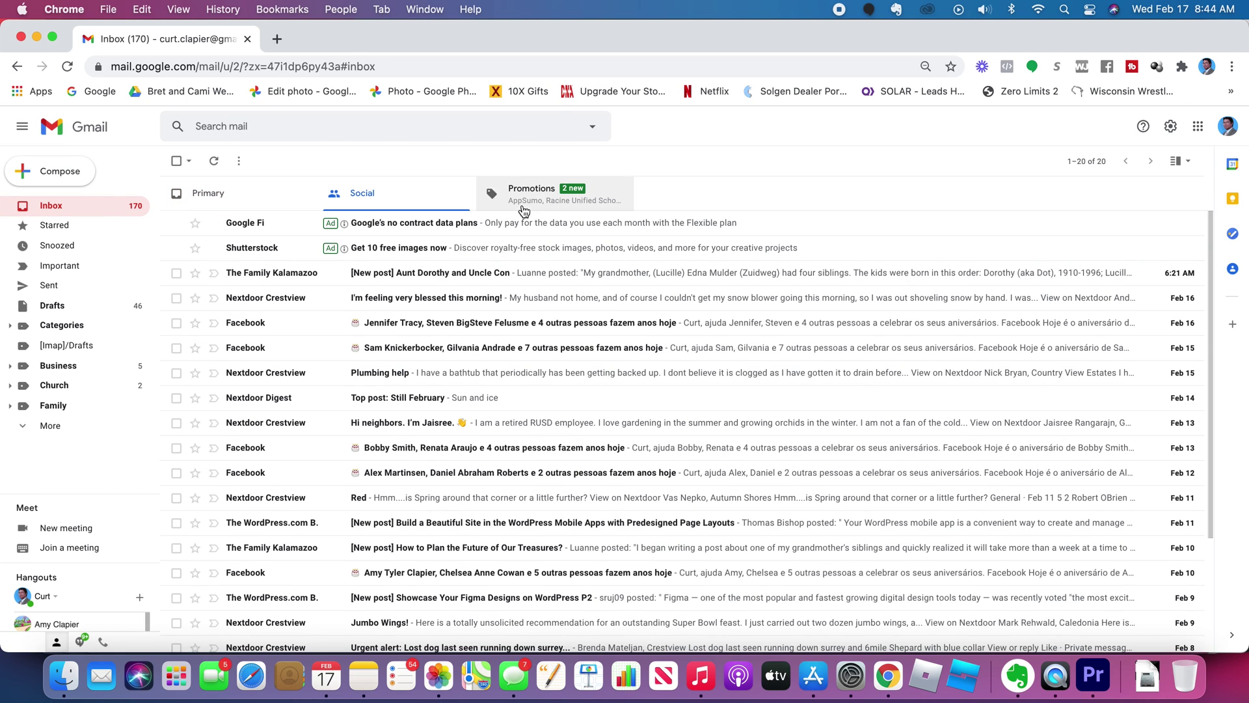
left_click(535, 206)
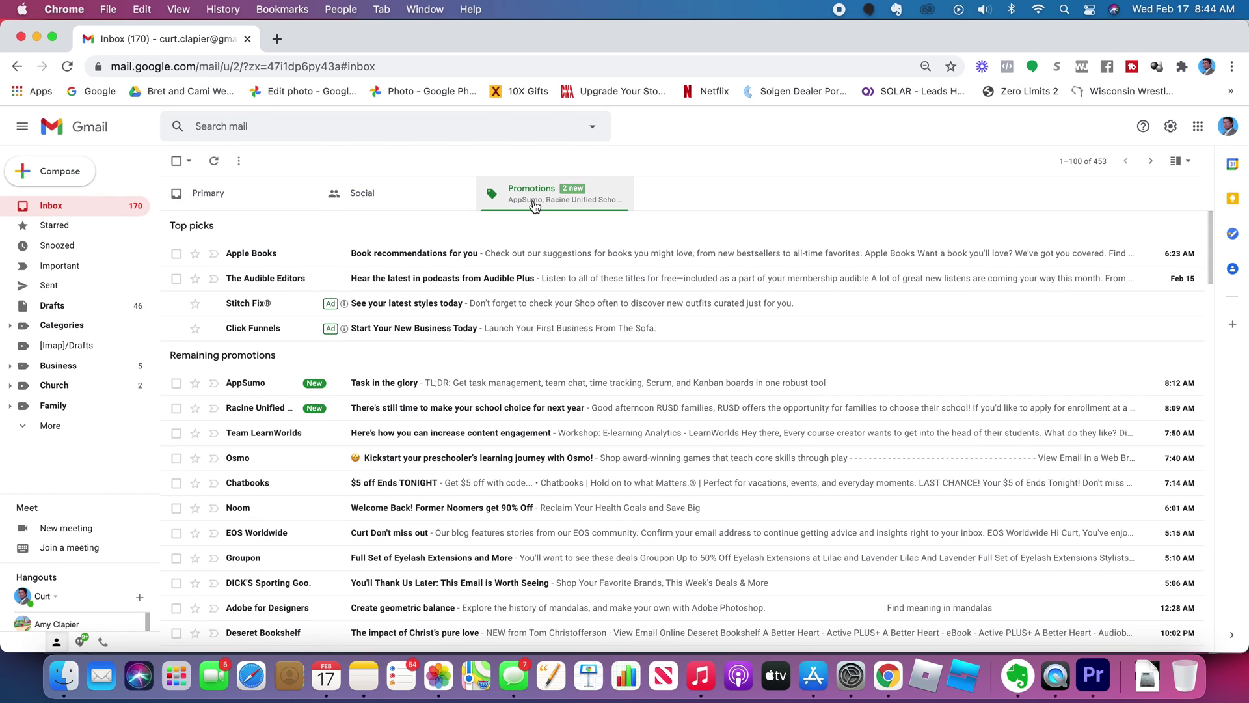
left_click(389, 204)
scroll(247, 519, "down", 5)
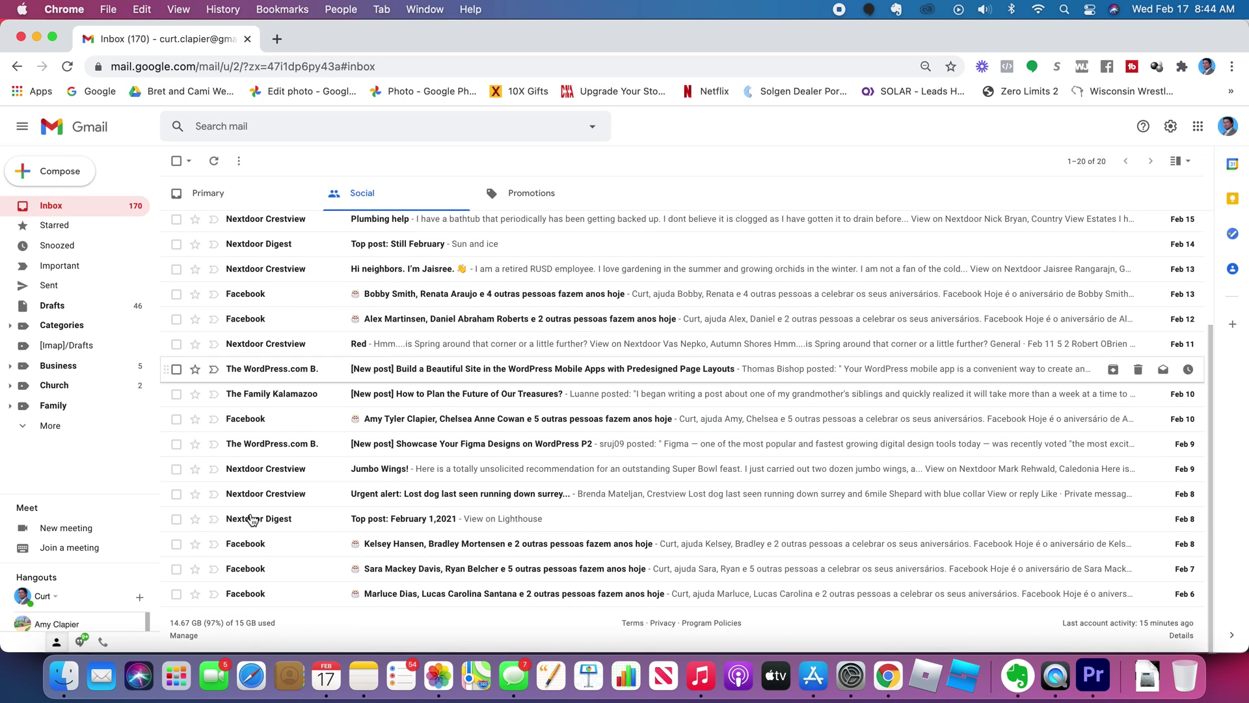
mouse_move(253, 519)
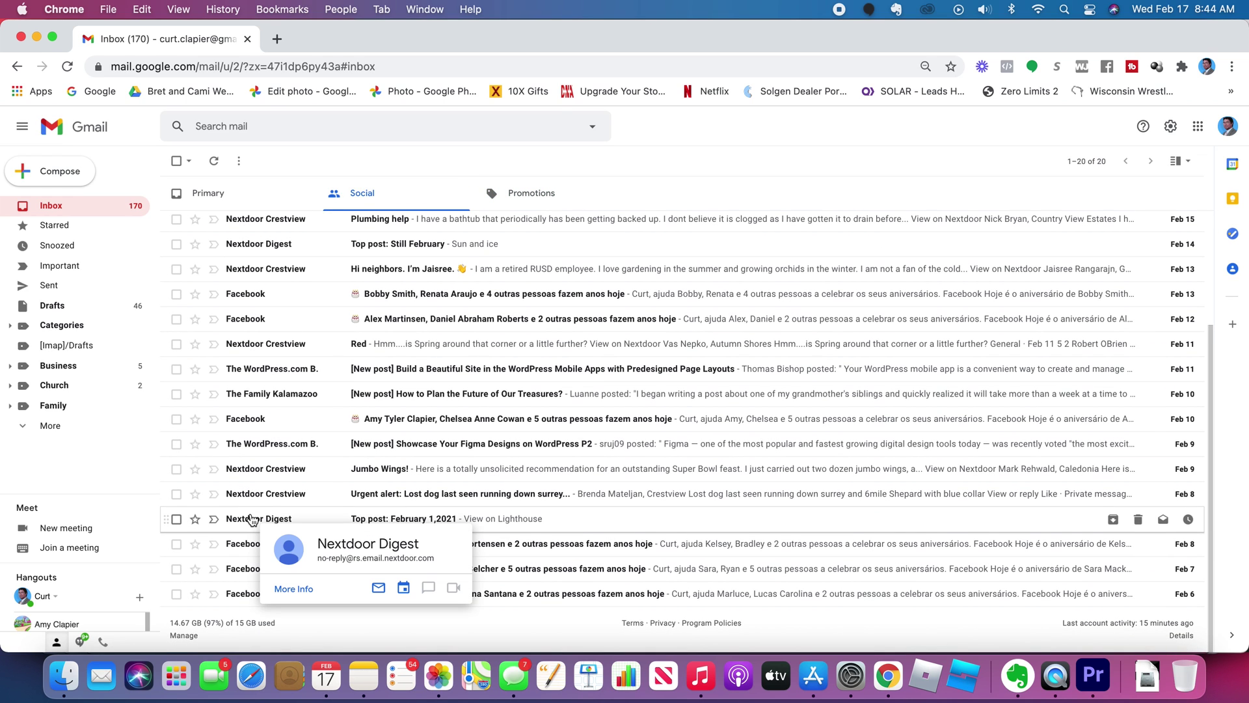
left_click(177, 518)
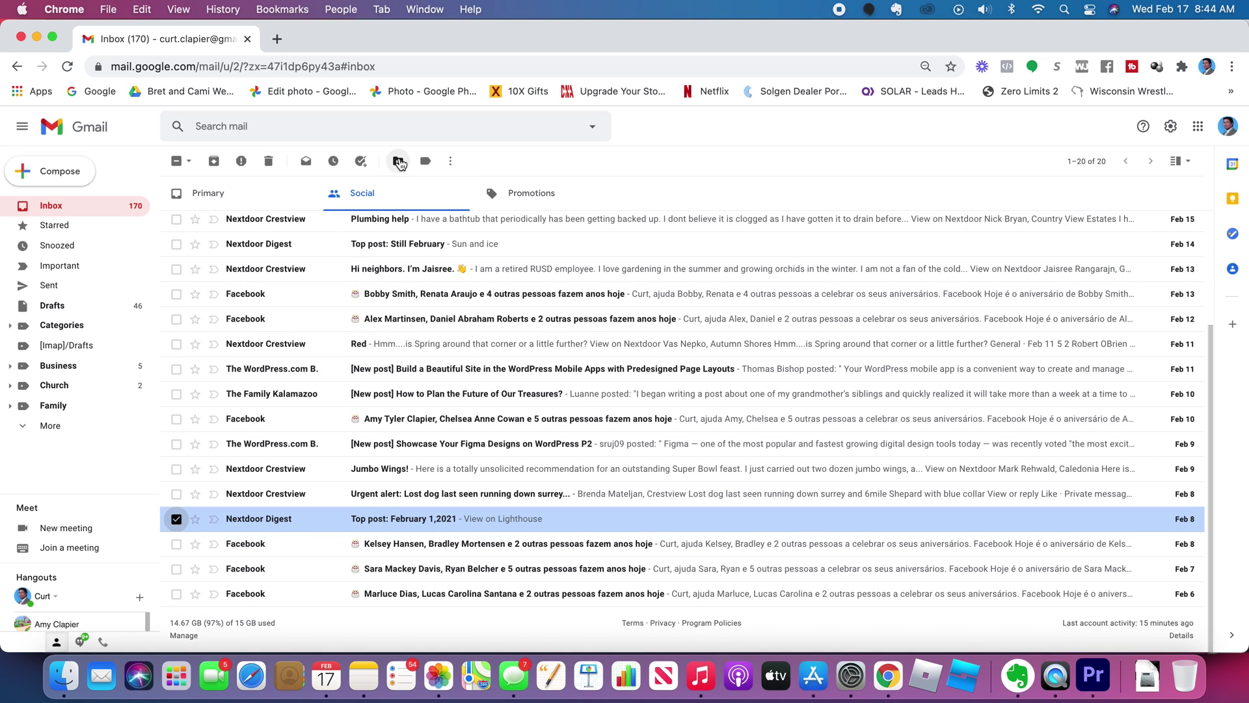
left_click(399, 163)
left_click(537, 296)
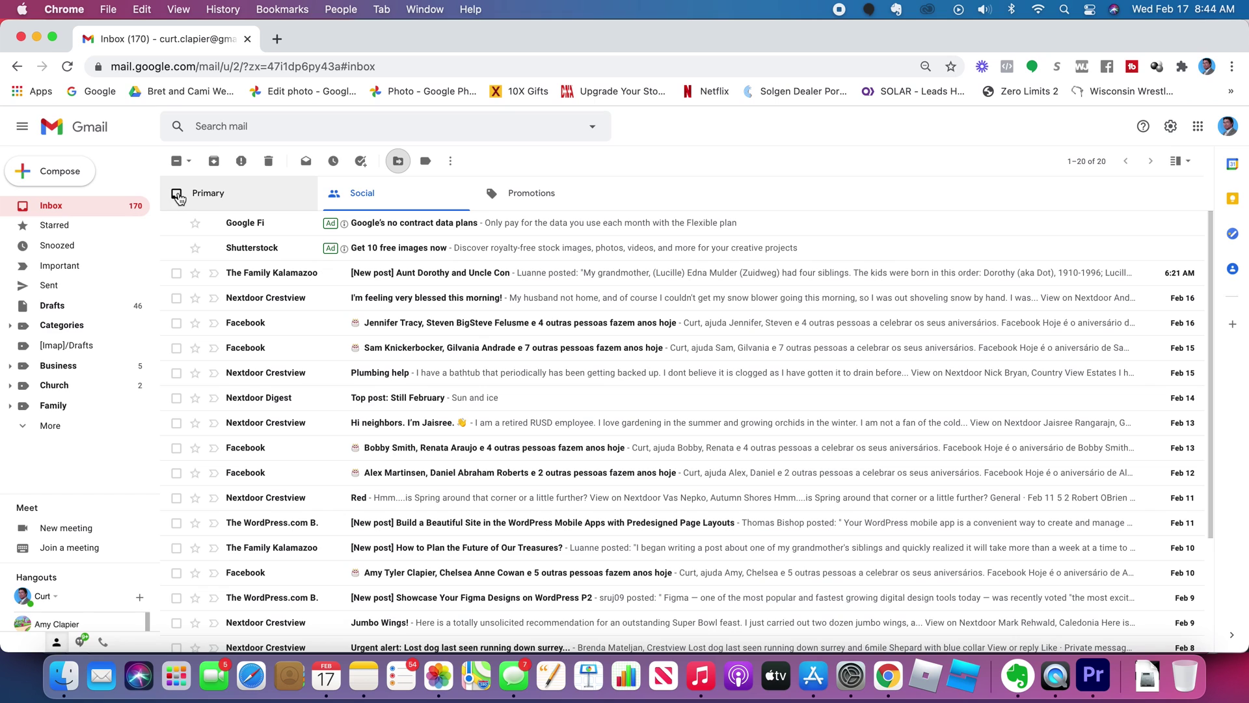
Select all 20 remaining Social emails and delete them to Trash.
left_click(175, 162)
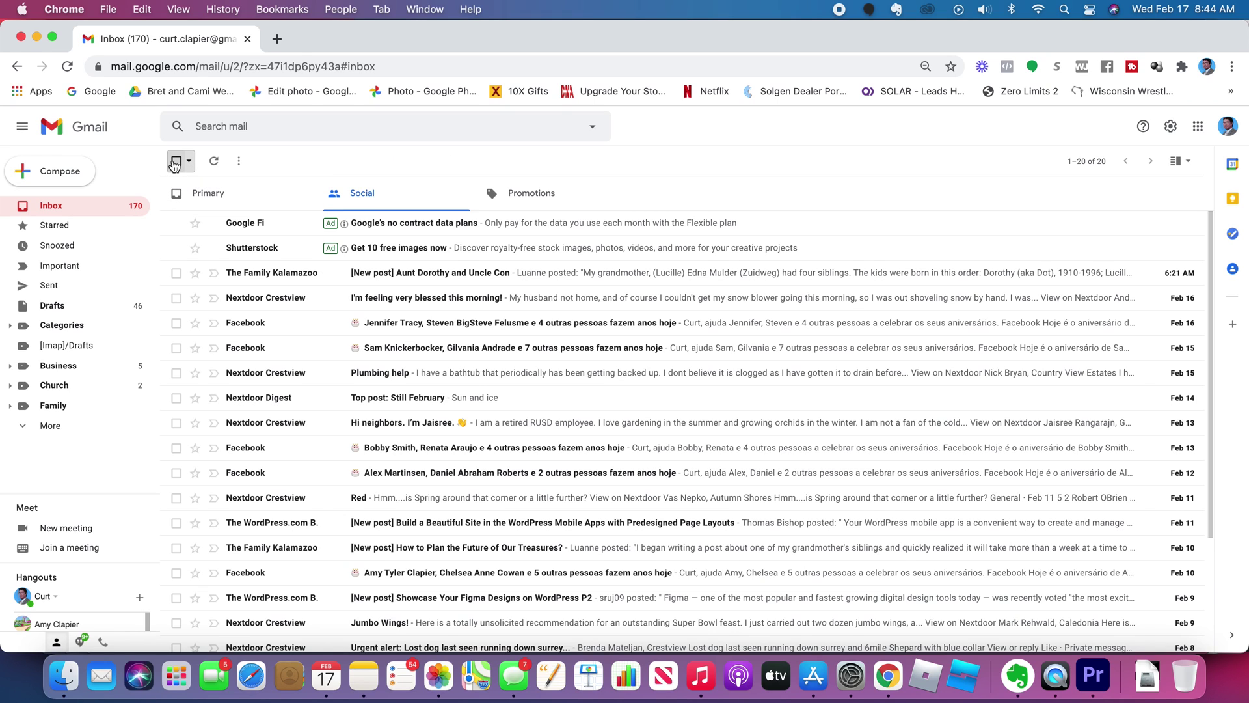
left_click(176, 162)
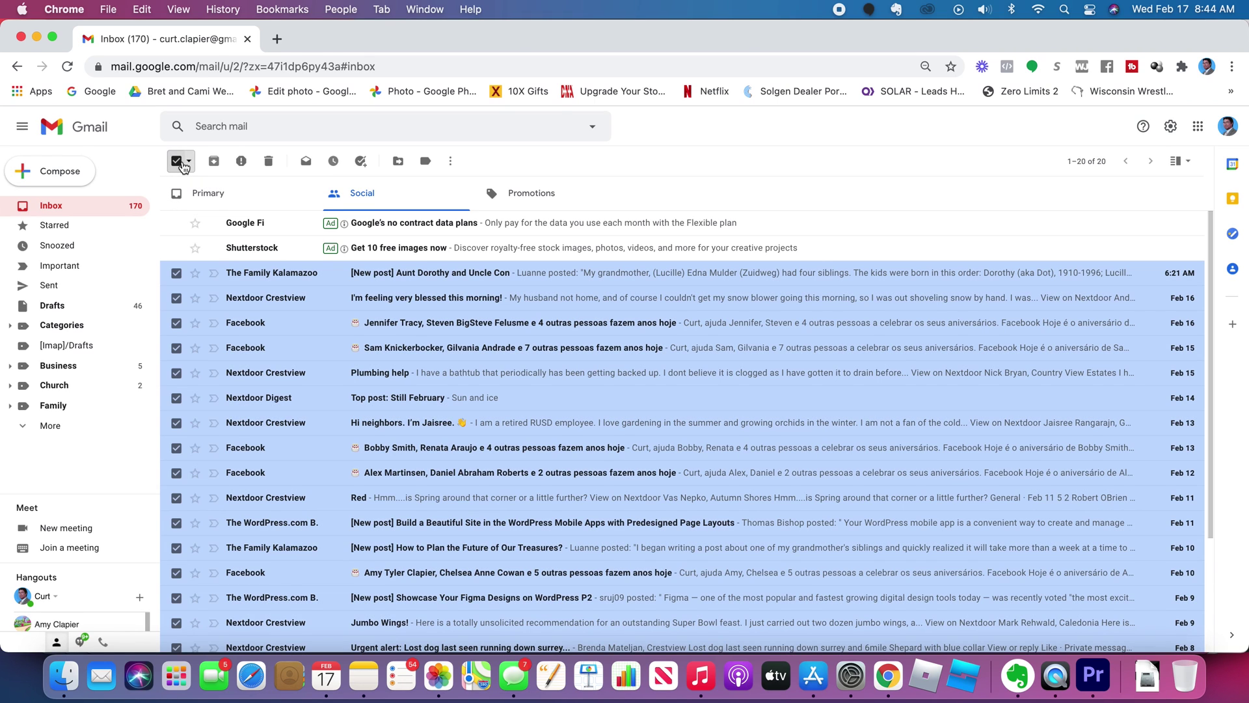
left_click(269, 162)
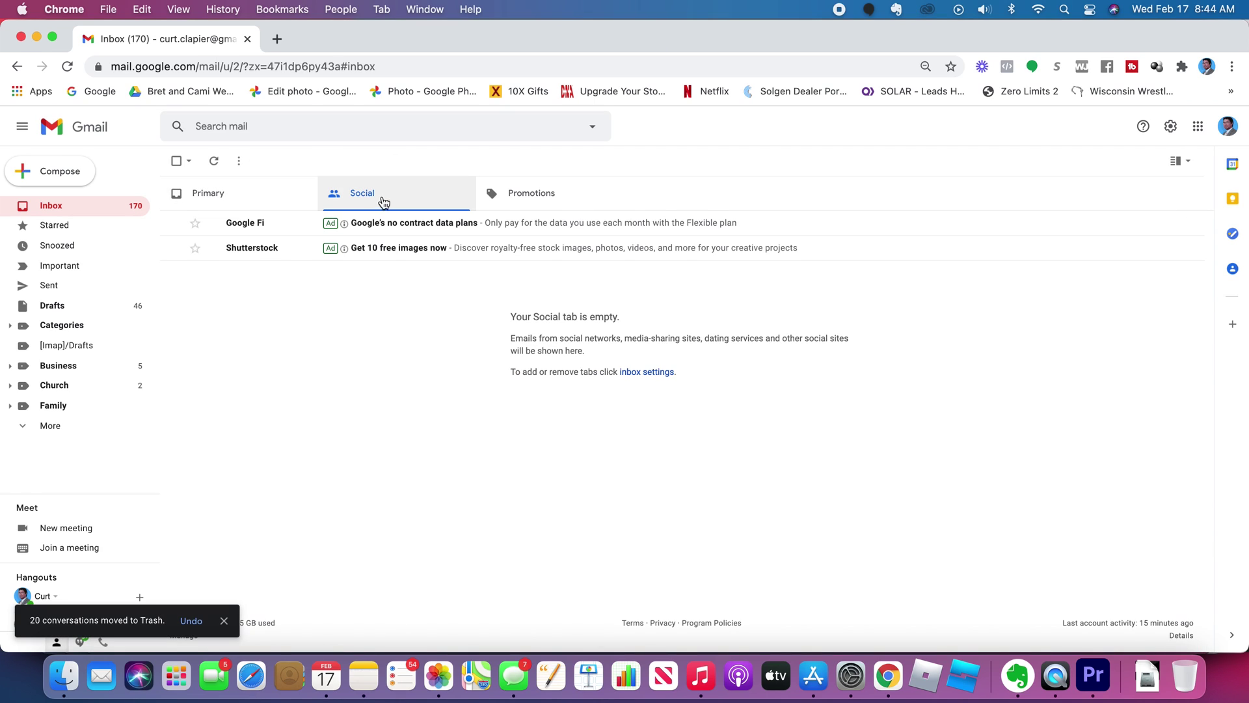
In Promotions, trash the page's emails except the DICK'S Sporting Goods and Adobe for Designers ones.
left_click(569, 207)
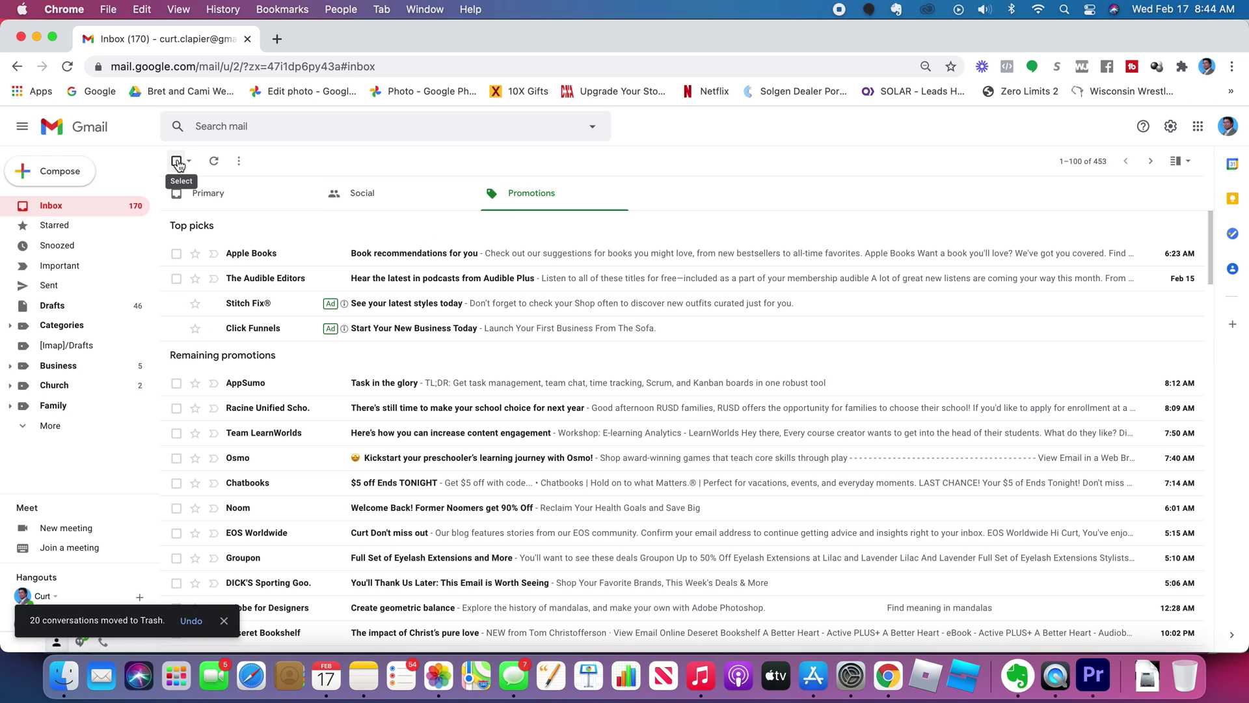
left_click(176, 161)
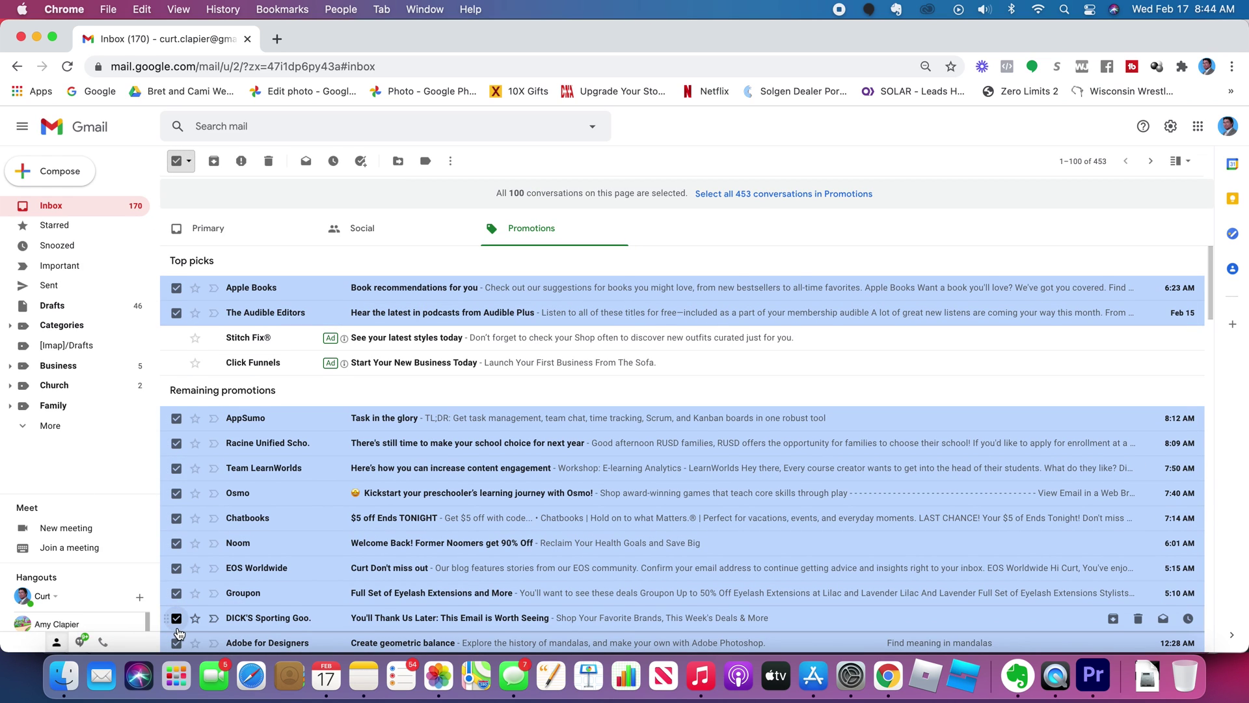
scroll(179, 633, "down", 1)
left_click(176, 599)
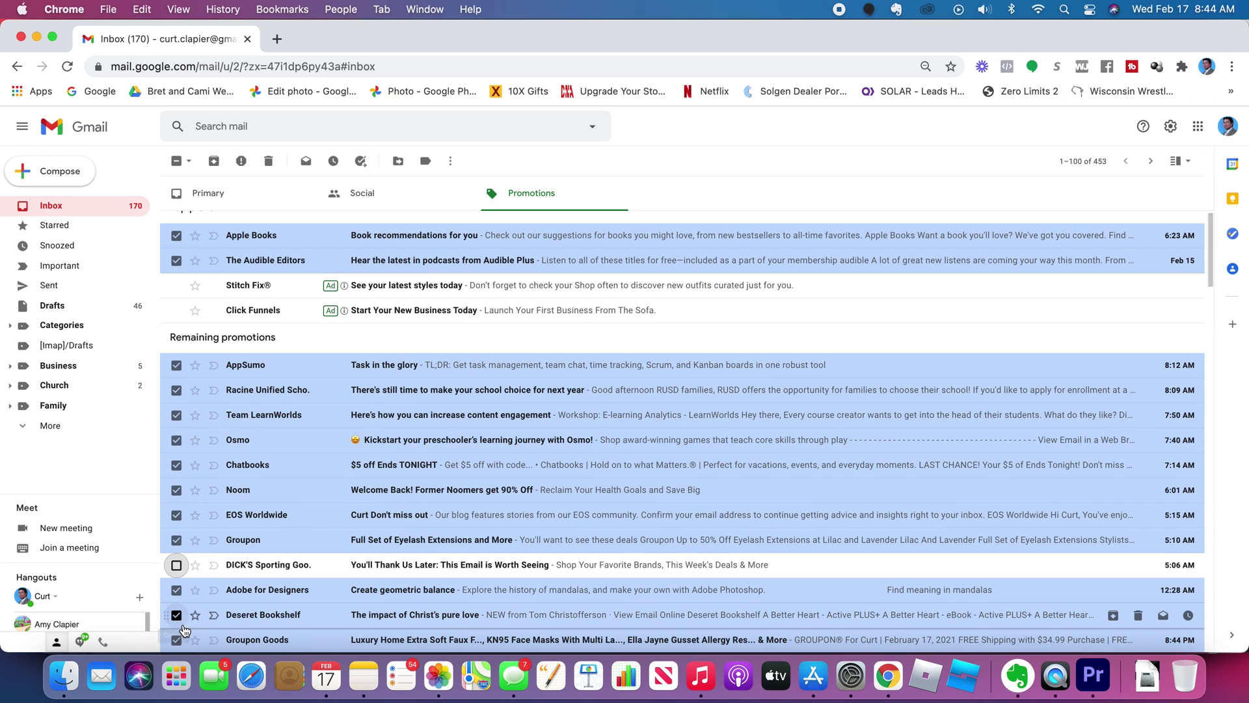
left_click(177, 592)
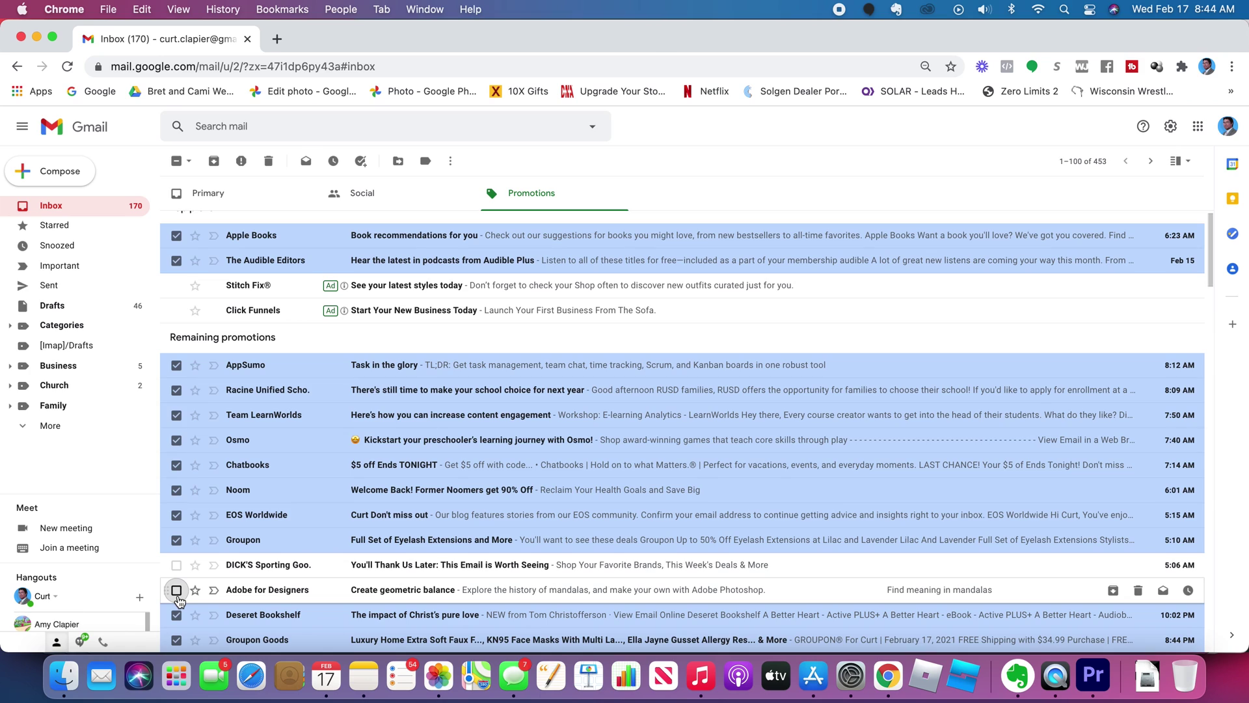
left_click(266, 163)
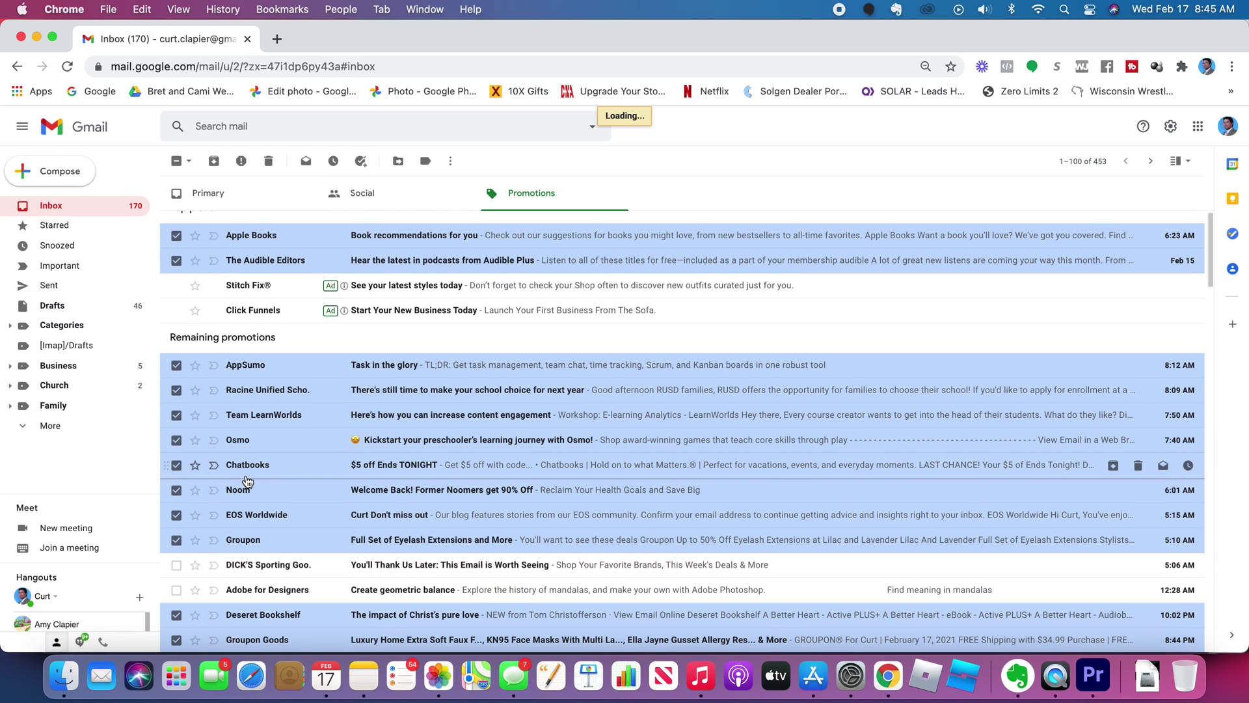
Select all 355 remaining promotions and delete them, confirming the bulk action.
scroll(248, 482, "up", 1)
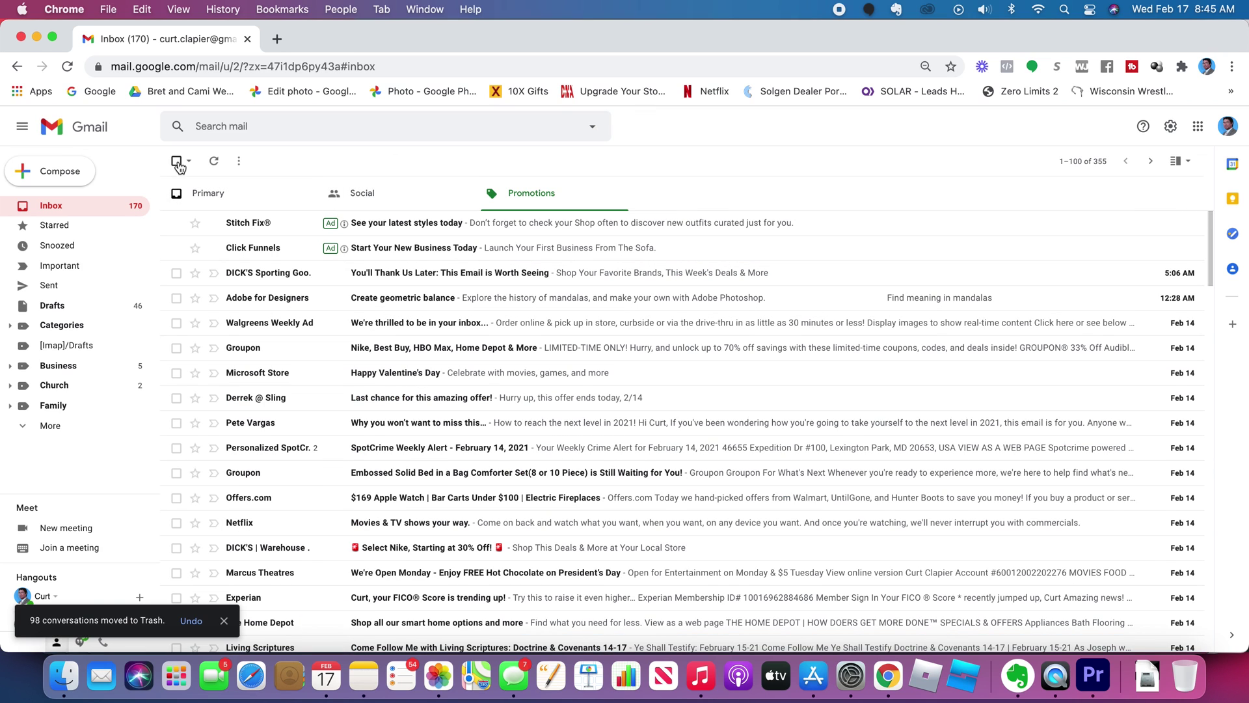
left_click(177, 162)
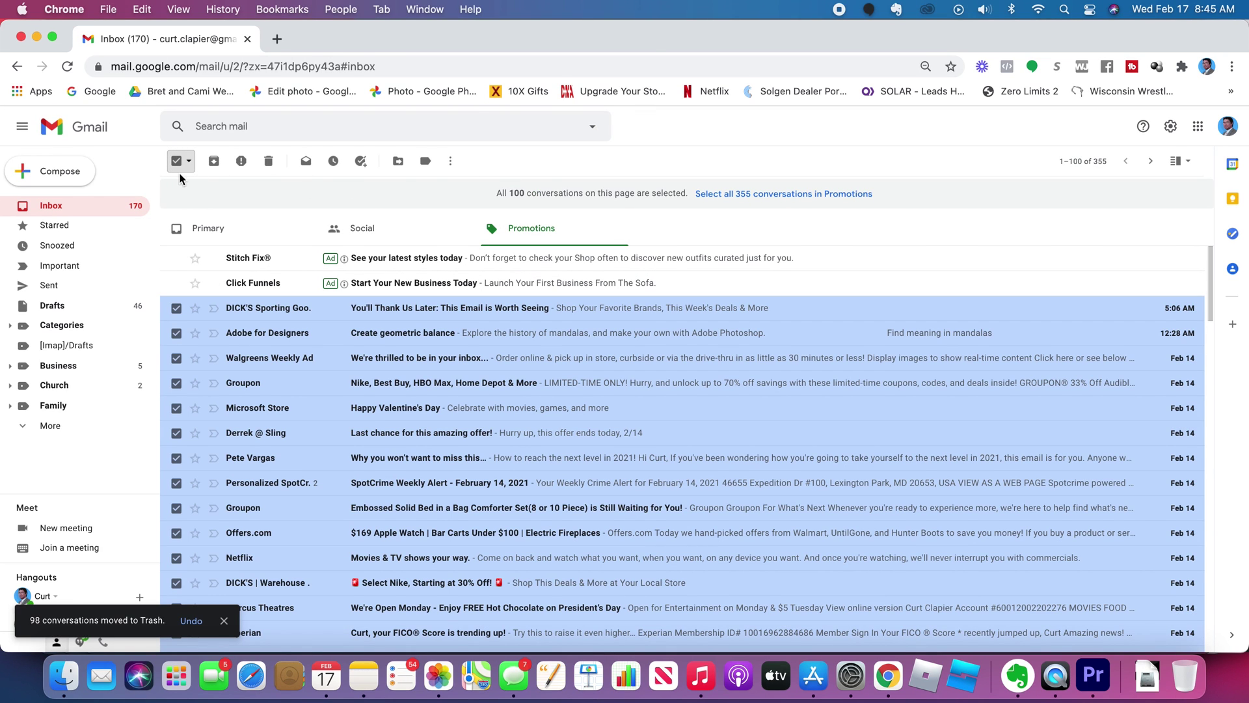
left_click(180, 169)
left_click(181, 167)
left_click(750, 196)
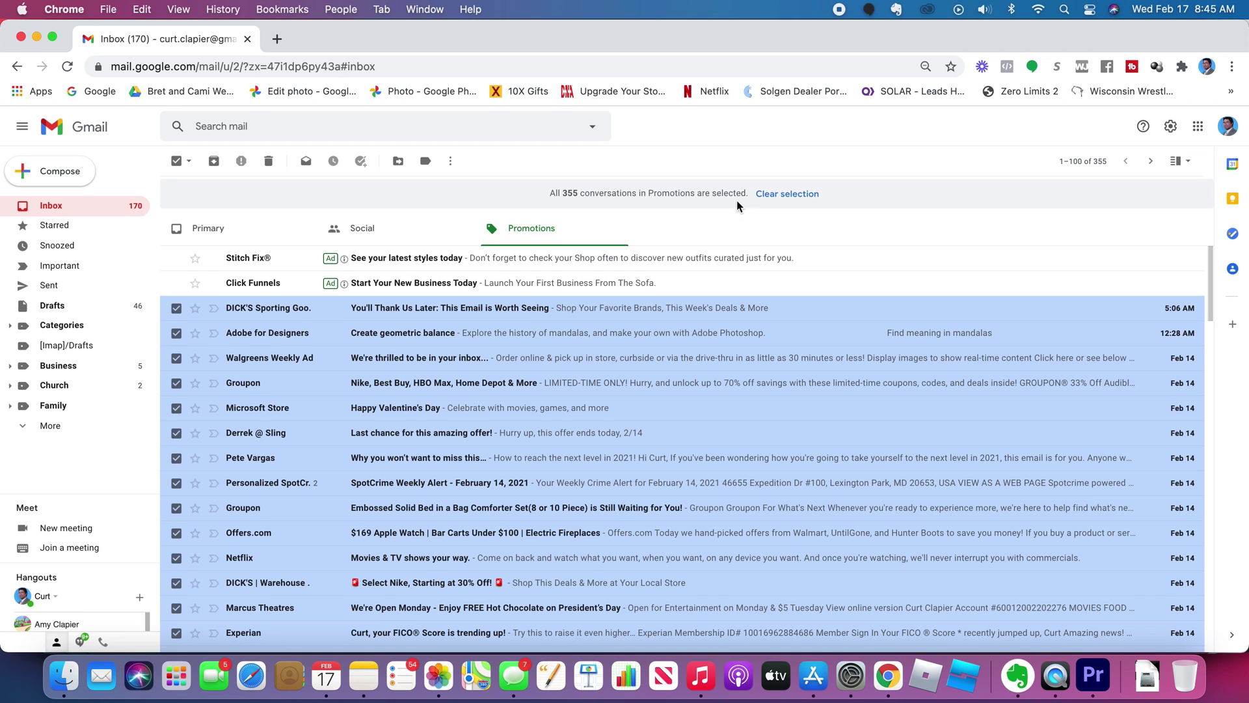
left_click(270, 164)
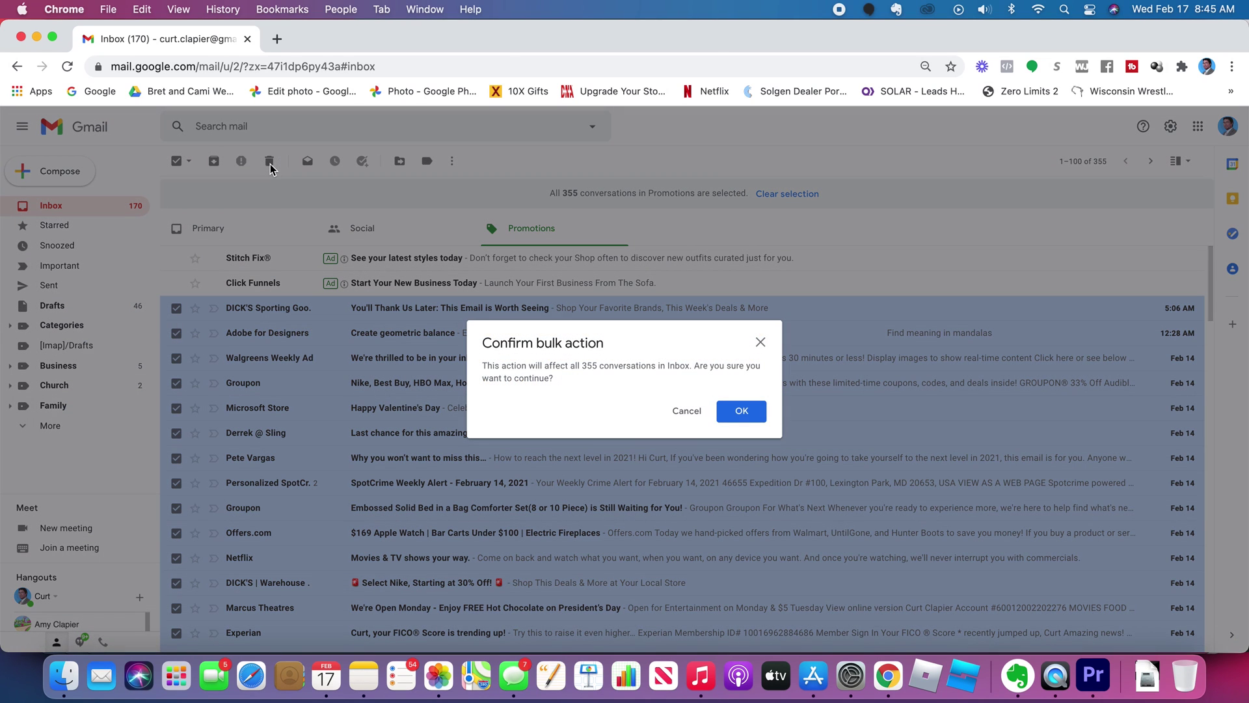
left_click(742, 411)
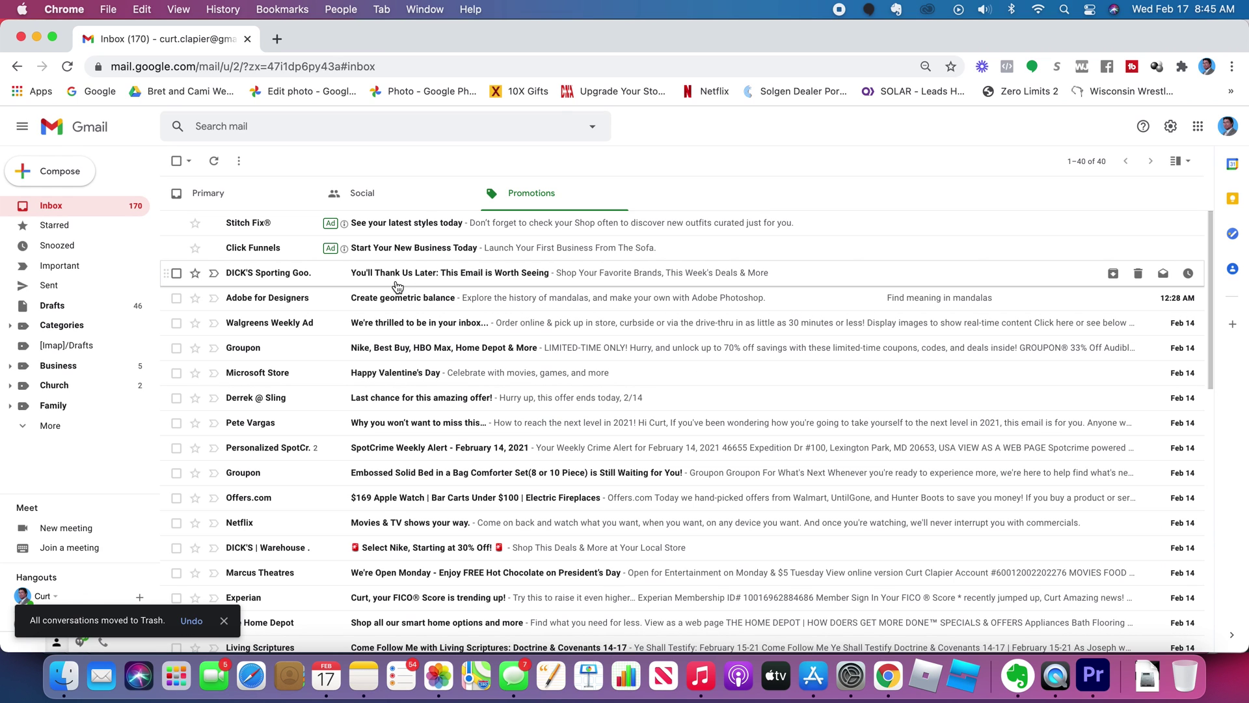
Refresh Promotions, confirm the Social and Promotions tabs are empty, and return to Primary.
left_click(538, 211)
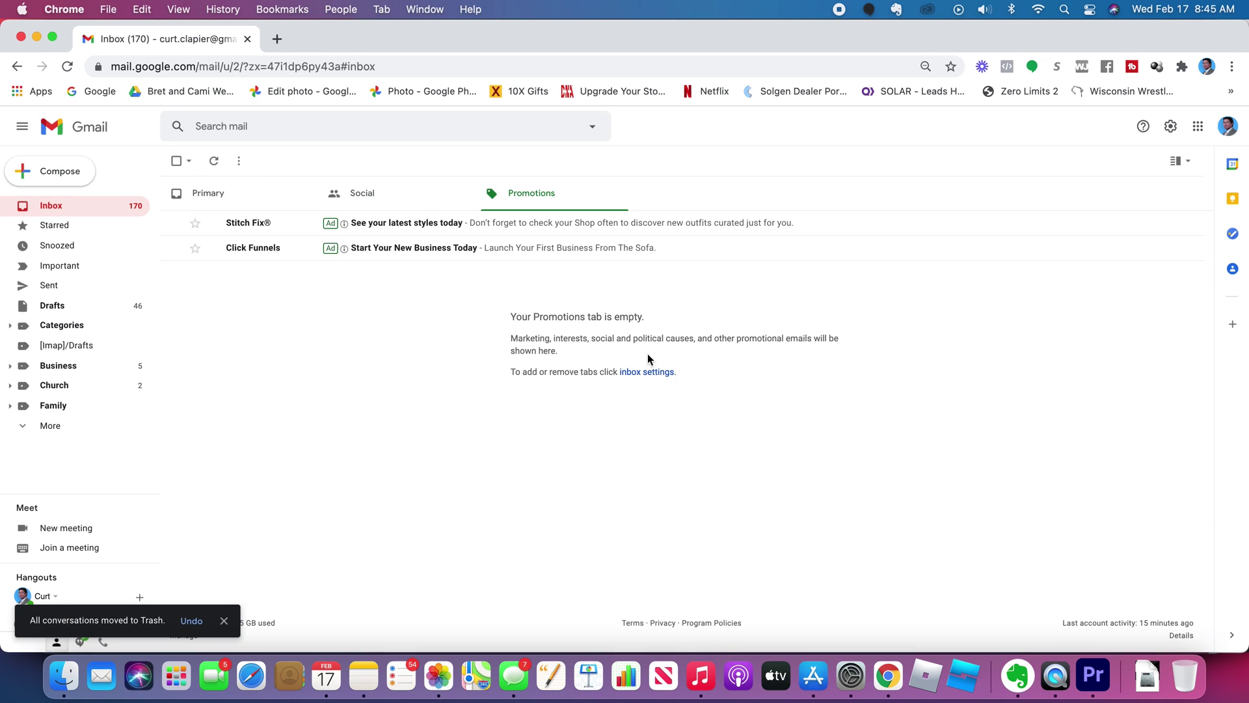
left_click(78, 212)
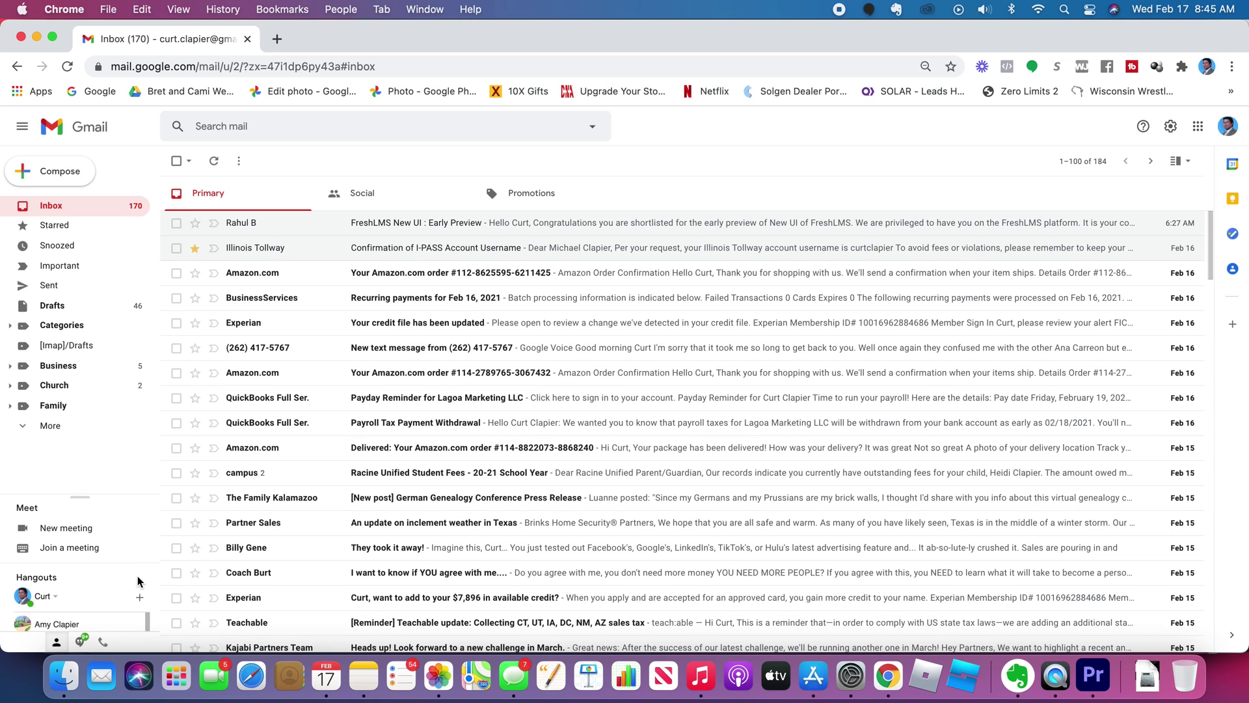
left_click(374, 195)
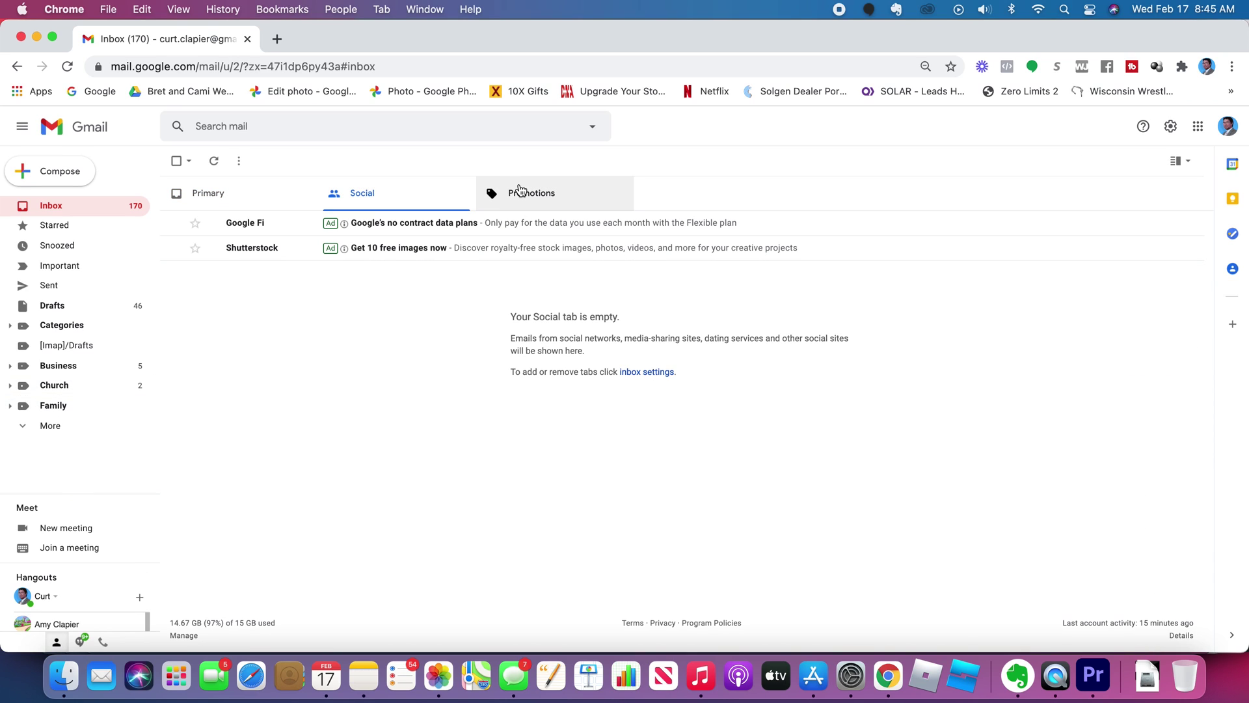
left_click(558, 198)
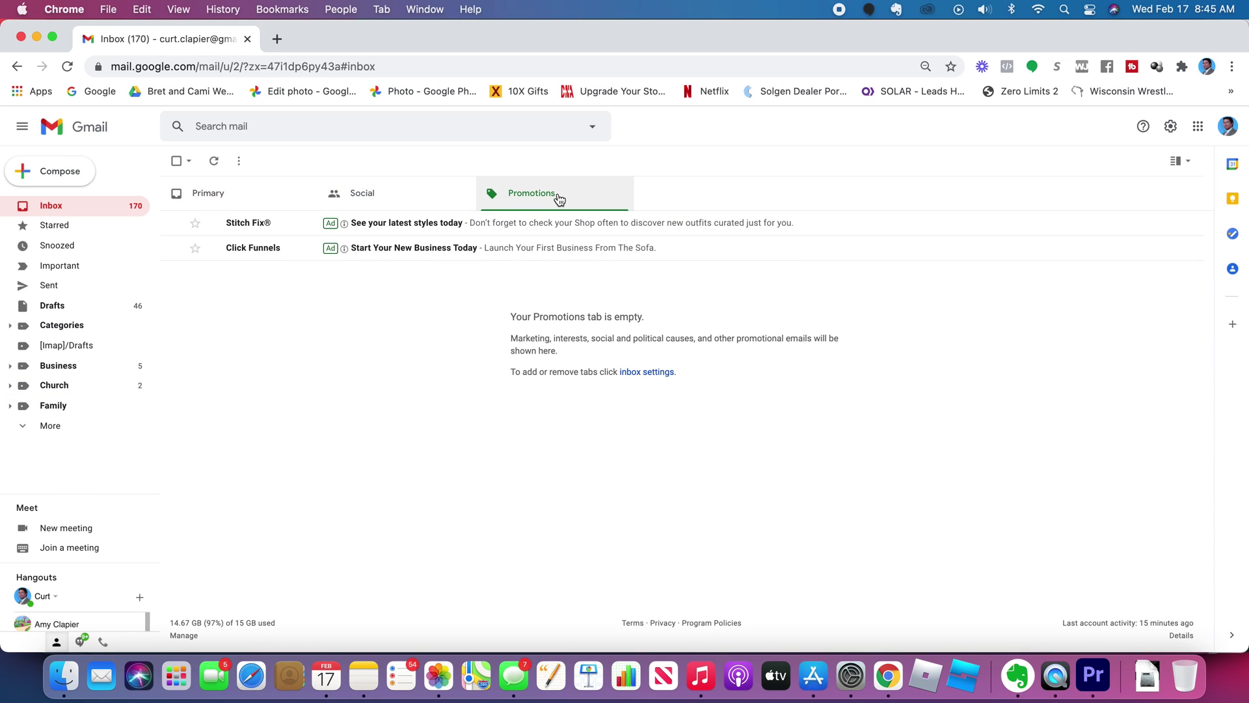
left_click(82, 209)
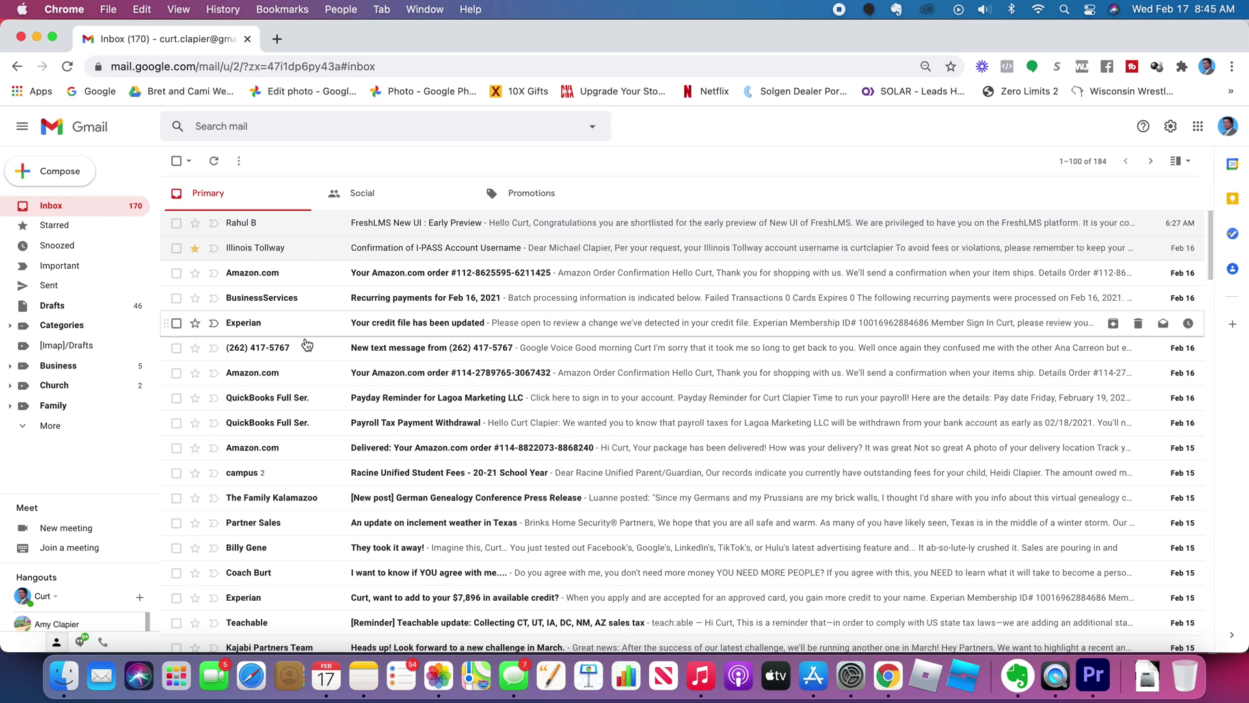